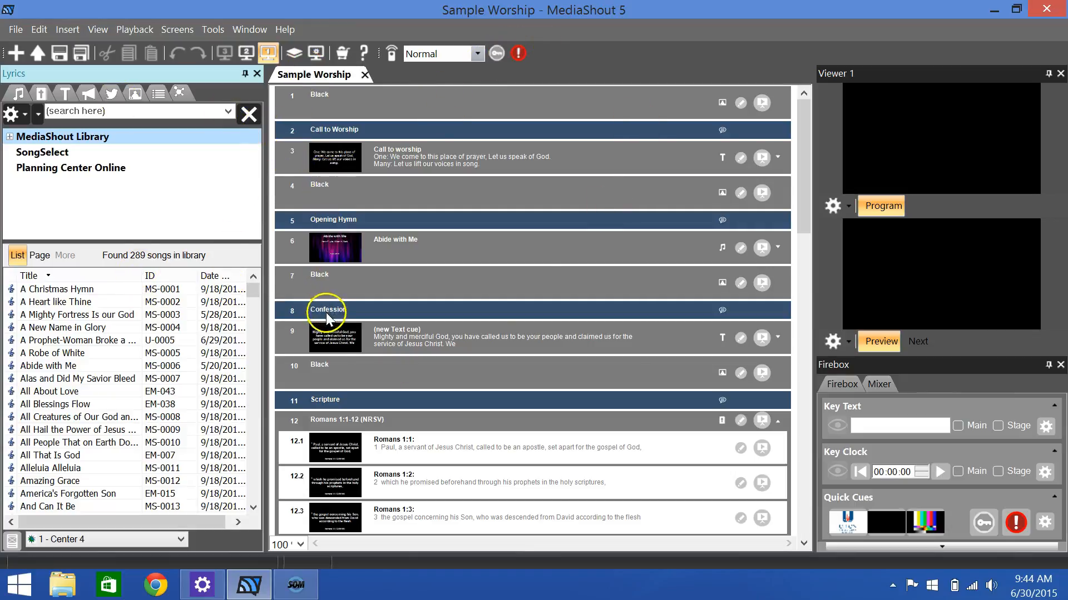
Examine the file name, folder and script file type offered for saving the script under another name, and leave without saving.
{"action": "left_click", "coordinate": [16, 29]}
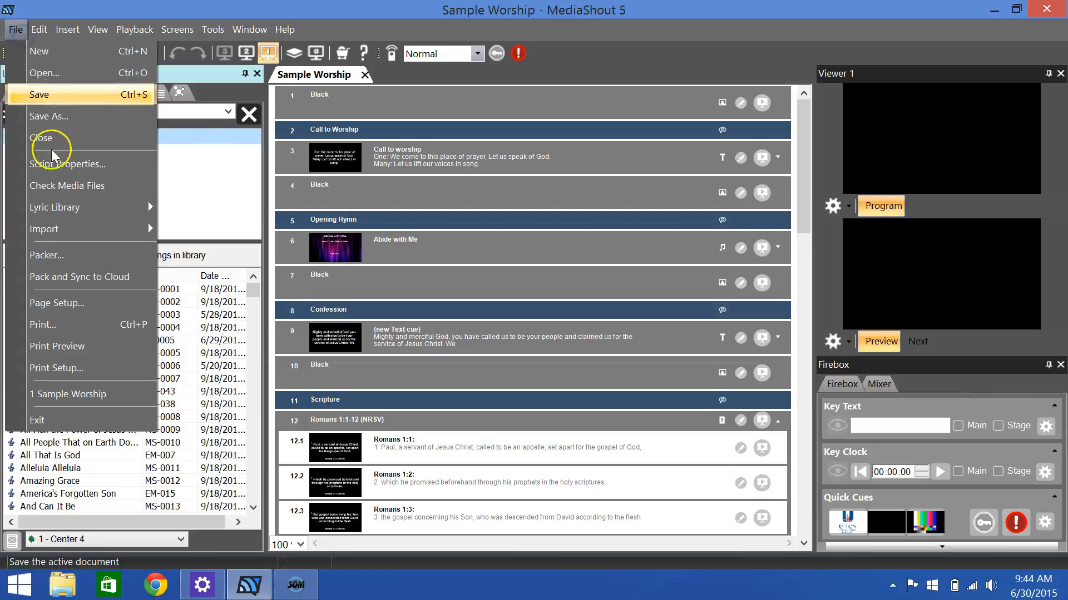
{"action": "left_click", "coordinate": [71, 116]}
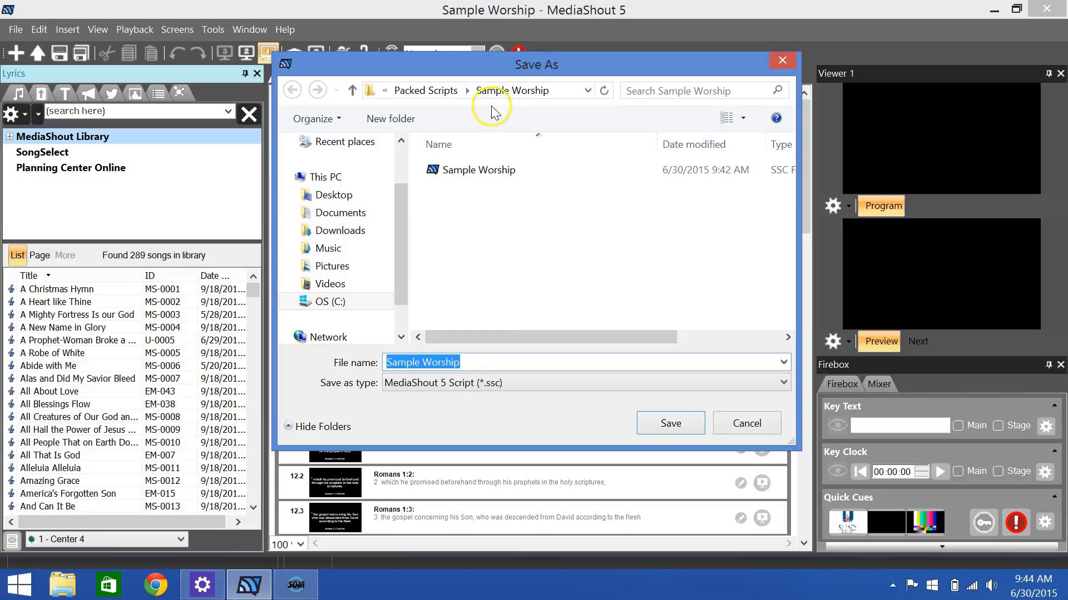
{"action": "left_click", "coordinate": [459, 362]}
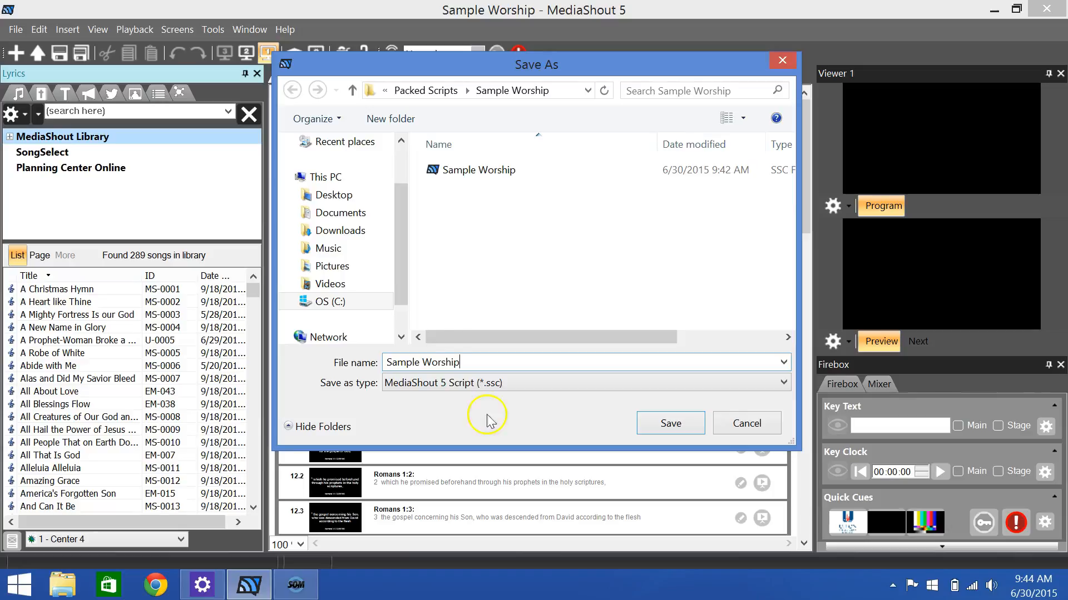
{"action": "left_click_drag", "start_coordinate": [474, 362], "coordinate": [373, 362]}
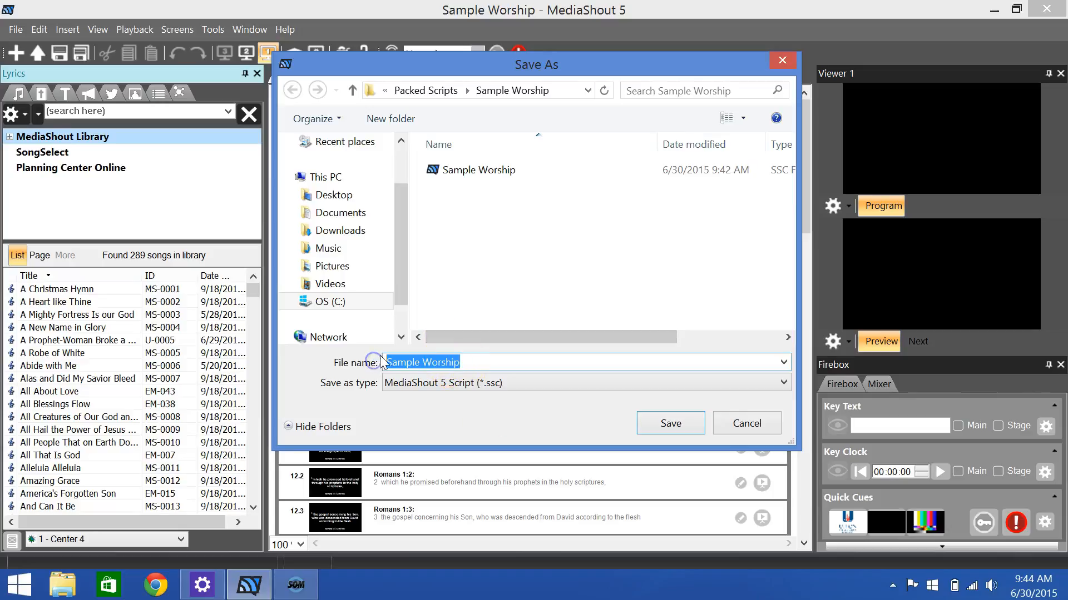
{"action": "left_click_drag", "start_coordinate": [499, 362], "coordinate": [386, 365]}
{"action": "left_click", "coordinate": [474, 359]}
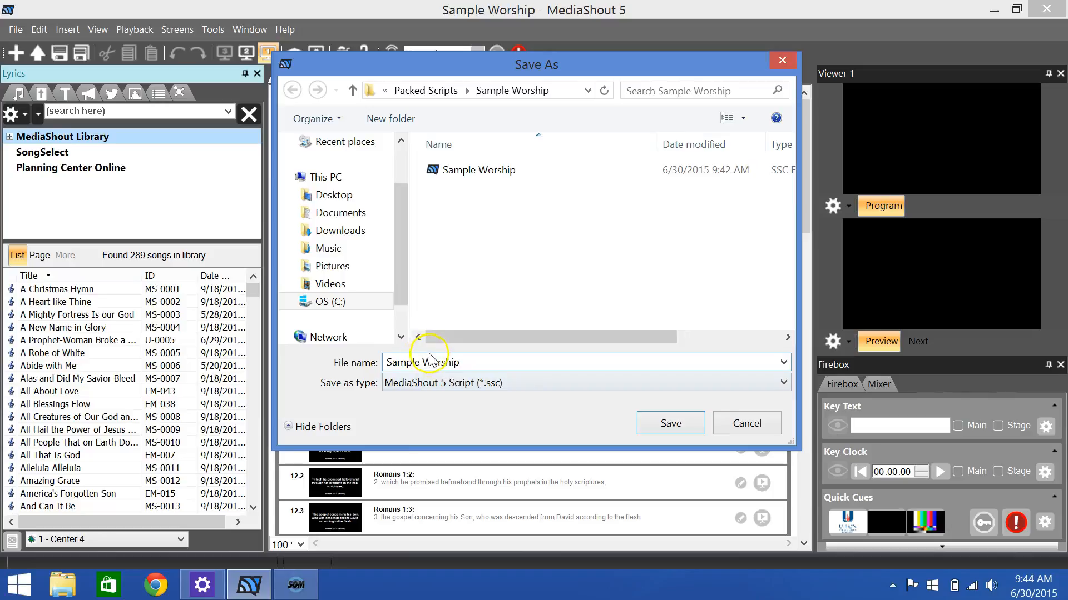
{"action": "left_click_drag", "start_coordinate": [477, 361], "coordinate": [368, 360]}
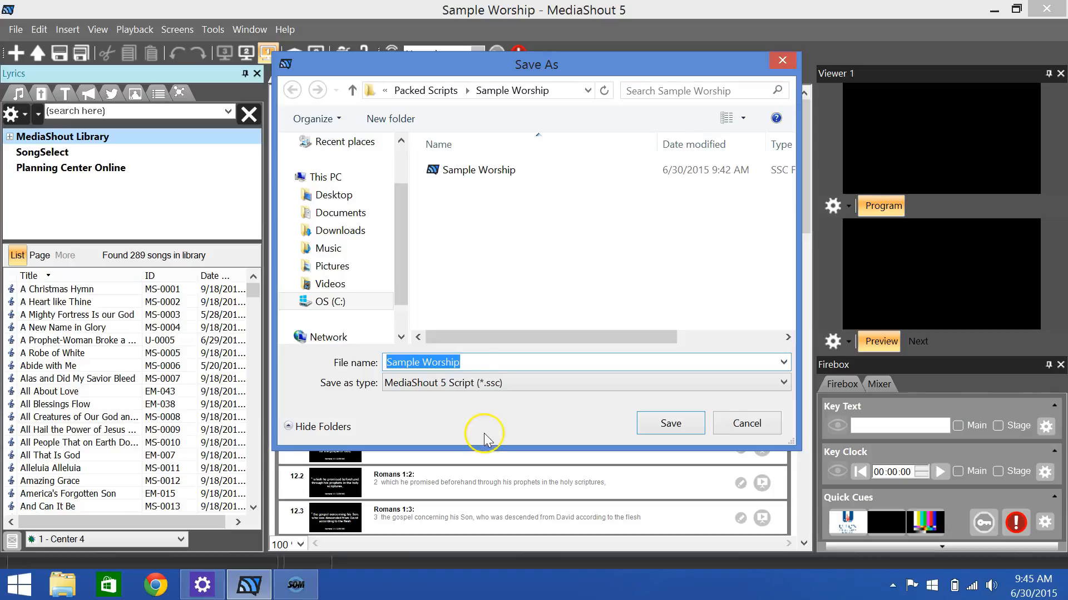
{"action": "left_click_drag", "start_coordinate": [474, 362], "coordinate": [353, 359]}
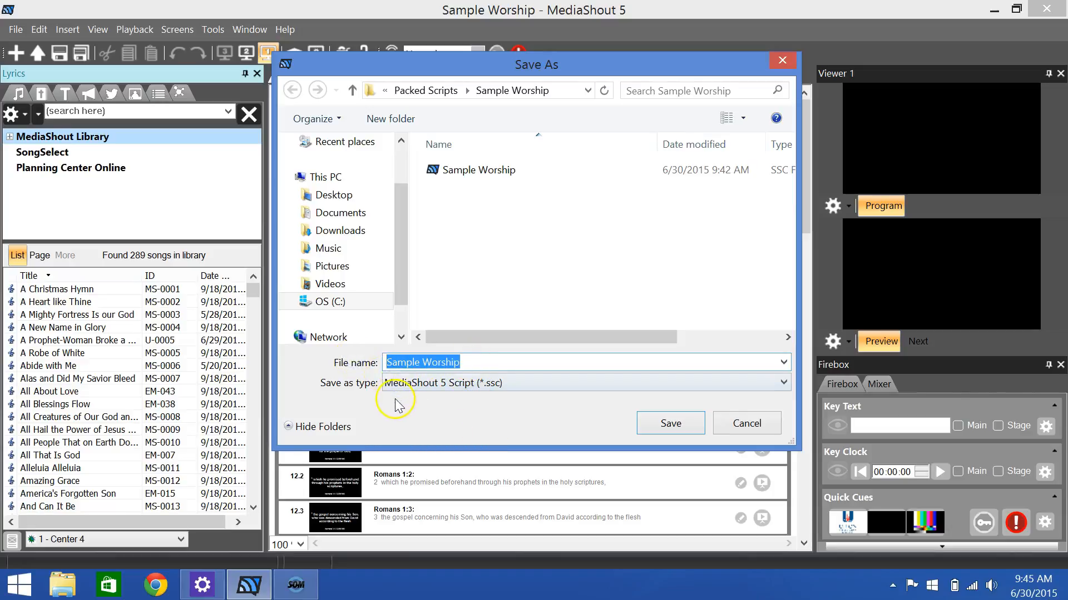
{"action": "left_click_drag", "start_coordinate": [467, 362], "coordinate": [340, 356]}
{"action": "left_click_drag", "start_coordinate": [463, 363], "coordinate": [383, 355]}
{"action": "left_click", "coordinate": [777, 60]}
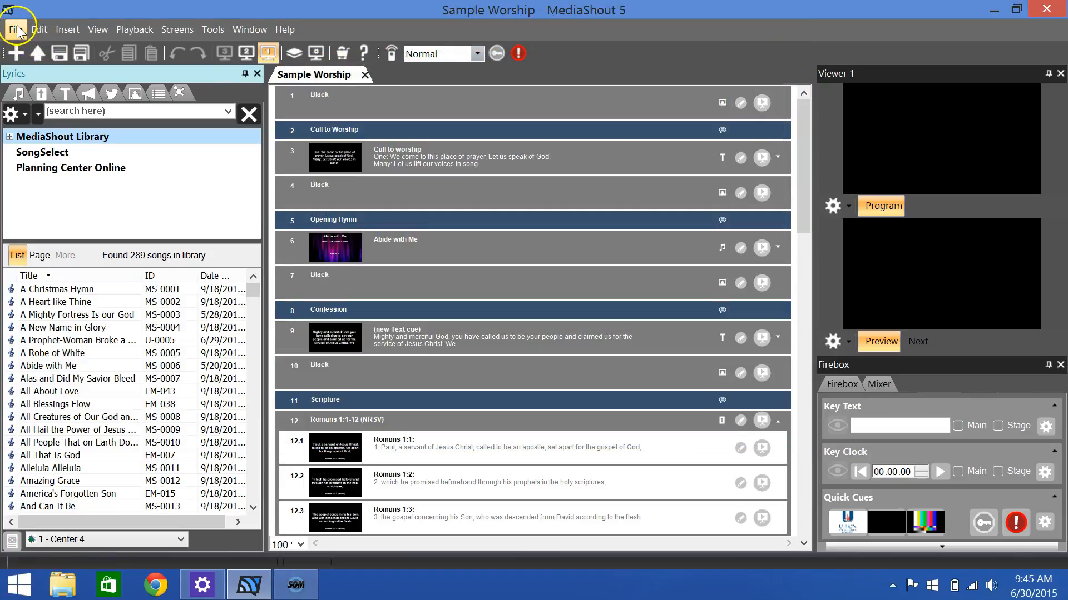
Examine the Packer's destination folder and packed script name settings, and leave without packing the presentation.
{"action": "left_click", "coordinate": [16, 29]}
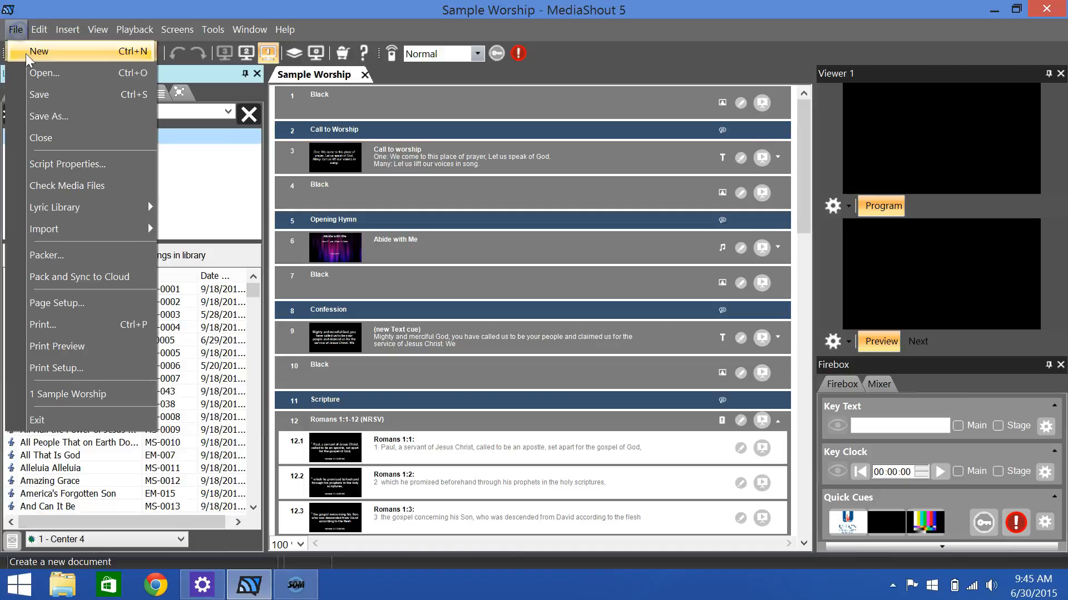
{"action": "left_click", "coordinate": [79, 254]}
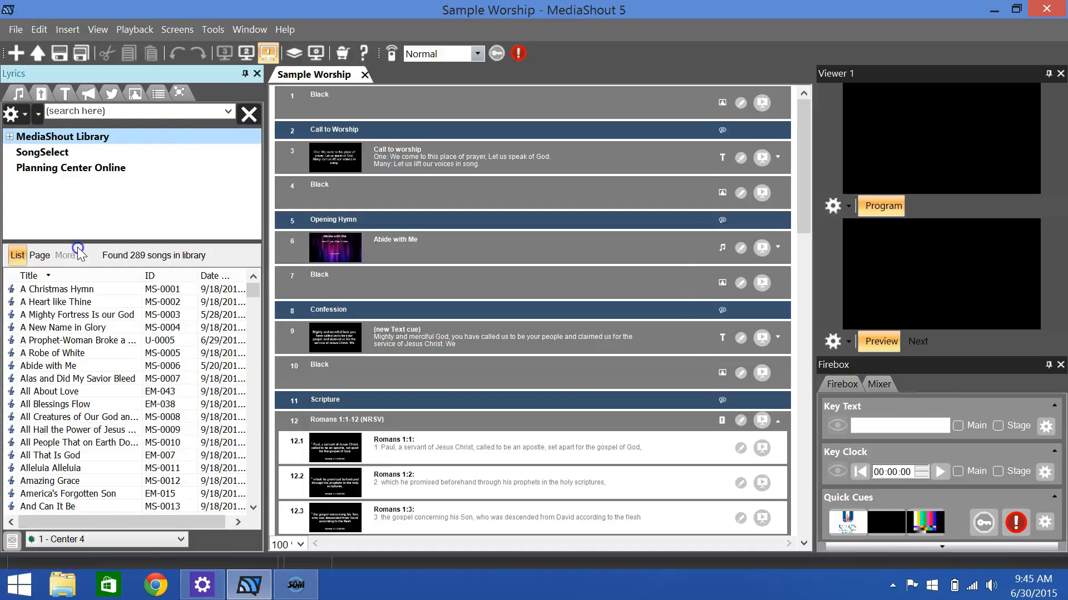
{"action": "left_click", "coordinate": [445, 281]}
{"action": "left_click_drag", "start_coordinate": [445, 281], "coordinate": [414, 281]}
{"action": "left_click_drag", "start_coordinate": [521, 325], "coordinate": [392, 324]}
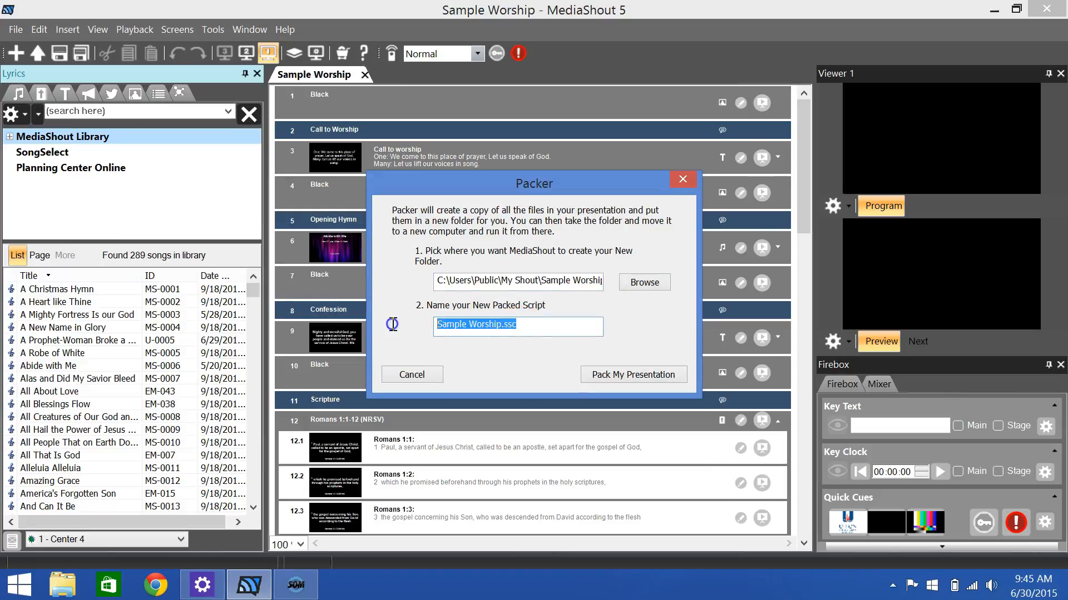
{"action": "left_click_drag", "start_coordinate": [527, 323], "coordinate": [417, 317]}
{"action": "left_click_drag", "start_coordinate": [566, 328], "coordinate": [633, 282]}
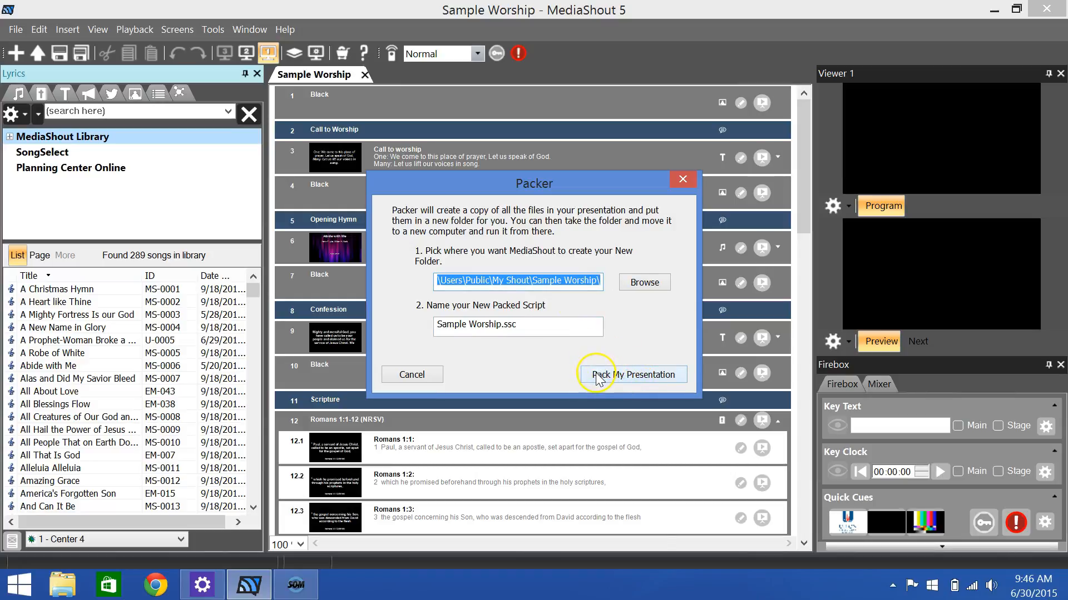
{"action": "left_click_drag", "start_coordinate": [589, 281], "coordinate": [417, 279]}
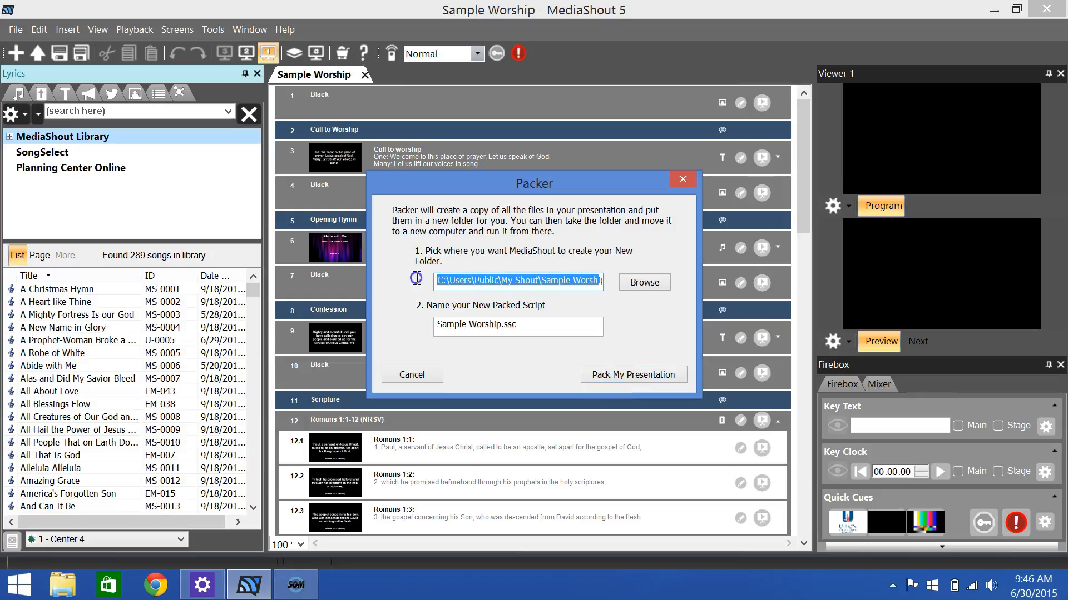
{"action": "left_click_drag", "start_coordinate": [509, 281], "coordinate": [429, 276]}
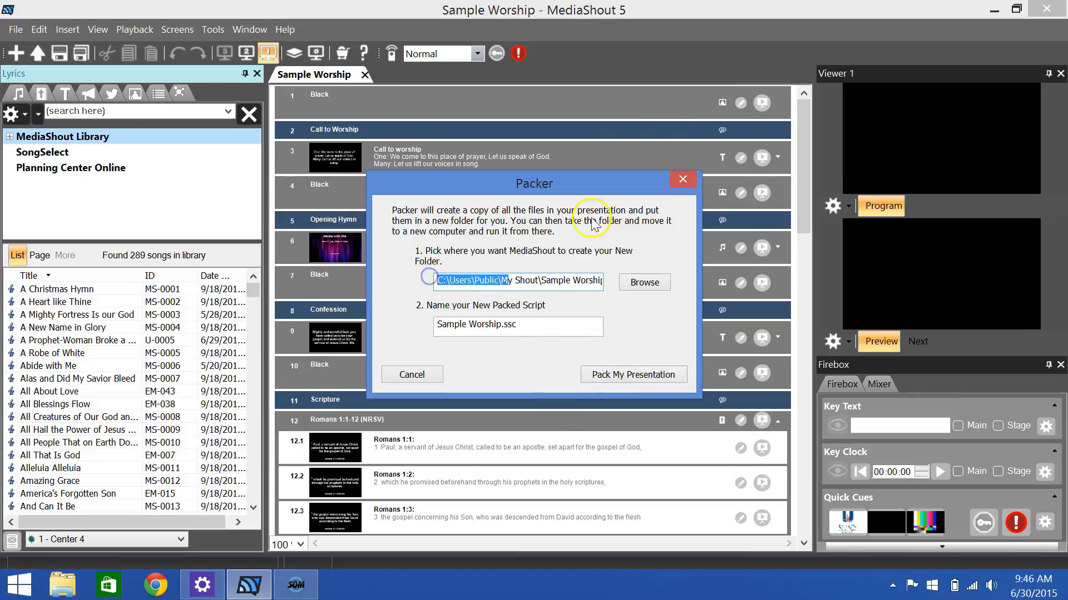
{"action": "left_click", "coordinate": [683, 179]}
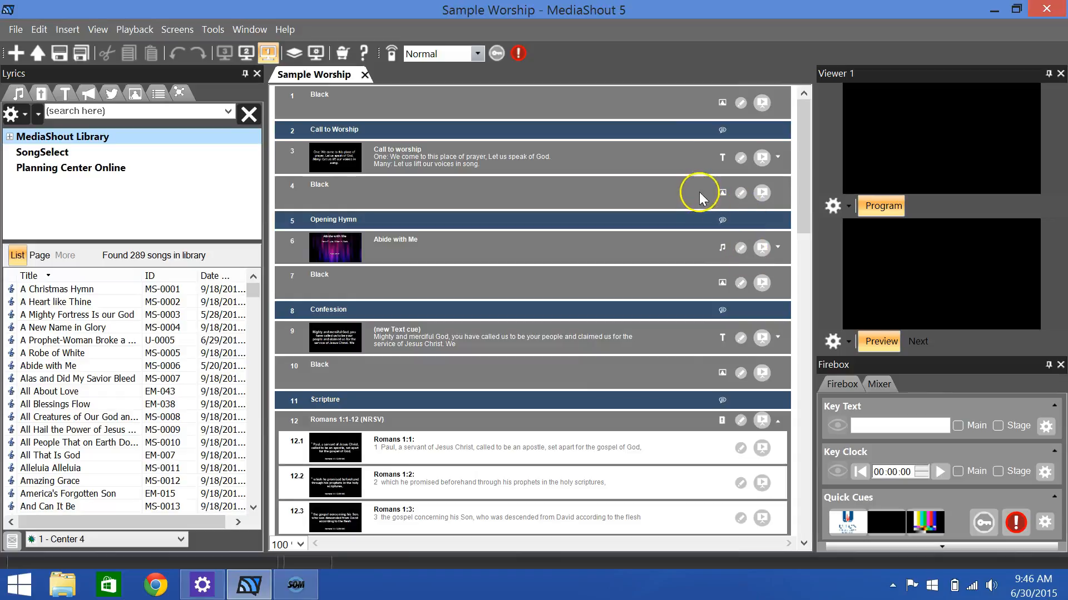
Open the Windows screen resolution settings and inspect the configuration of display 1 and display 2.
{"action": "left_click_drag", "start_coordinate": [806, 146], "coordinate": [796, 98]}
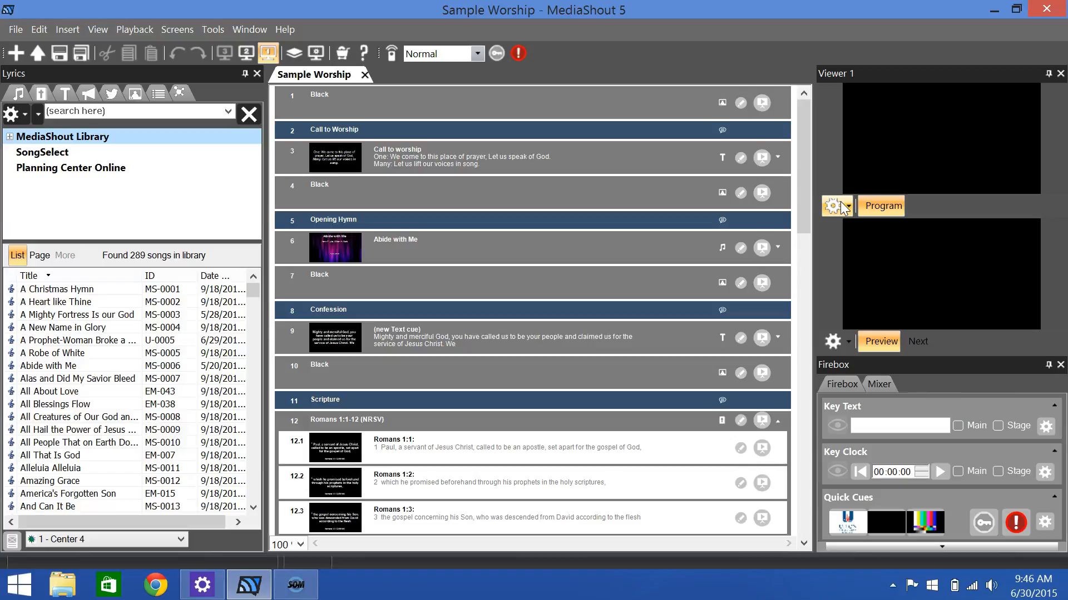
{"action": "left_click", "coordinate": [317, 55]}
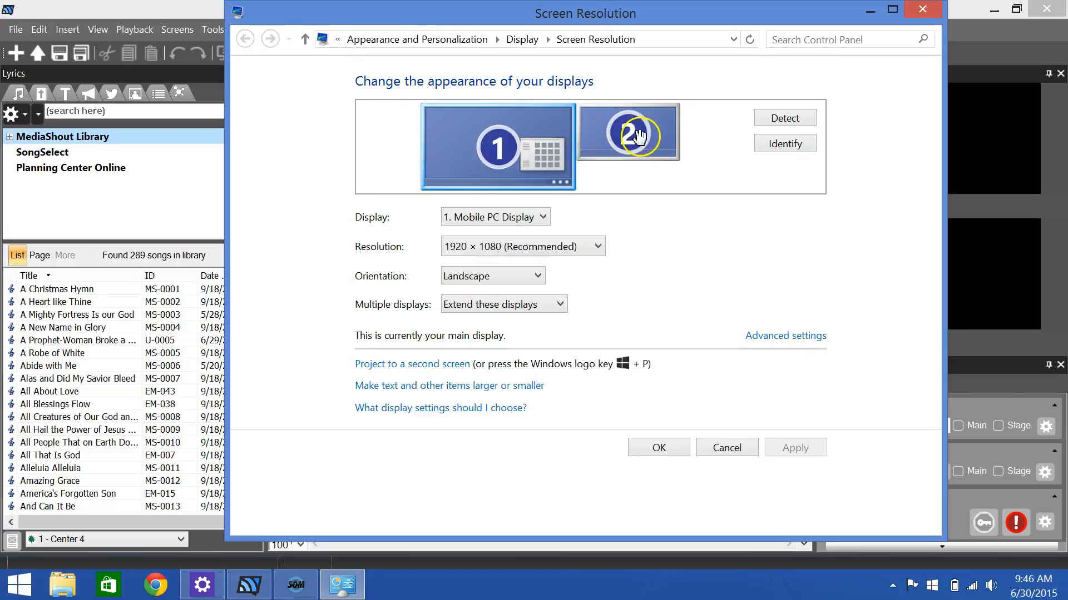
{"action": "left_click", "coordinate": [625, 133]}
{"action": "left_click", "coordinate": [552, 178]}
{"action": "left_click", "coordinate": [625, 140]}
{"action": "left_click", "coordinate": [477, 129]}
{"action": "left_click", "coordinate": [627, 133]}
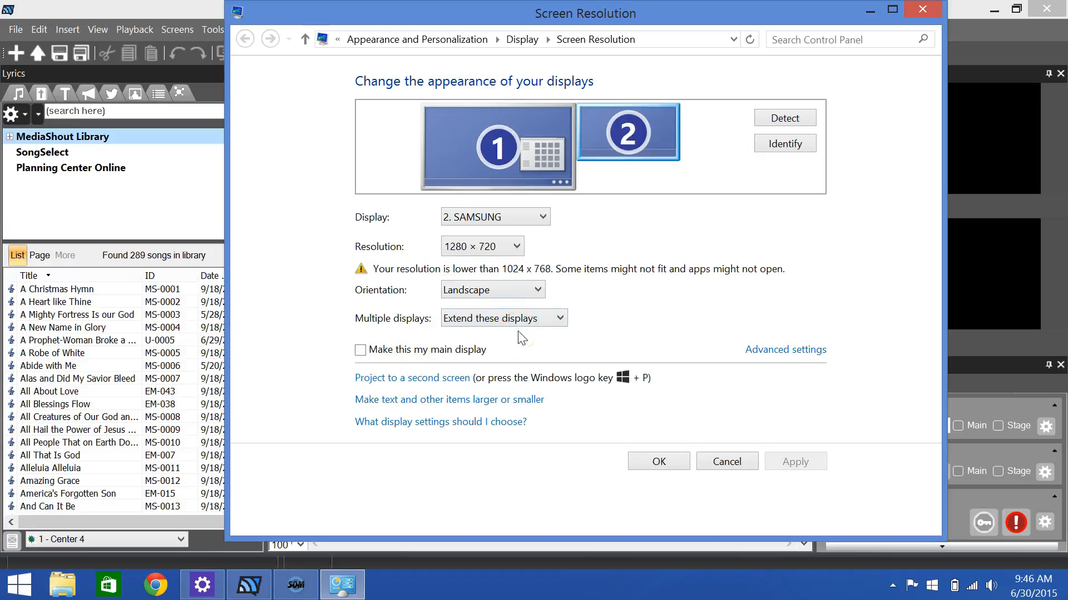
Check the Windows projection mode for the connected screen and leave the screen resolution settings without changes.
{"action": "key", "text": "super+p"}
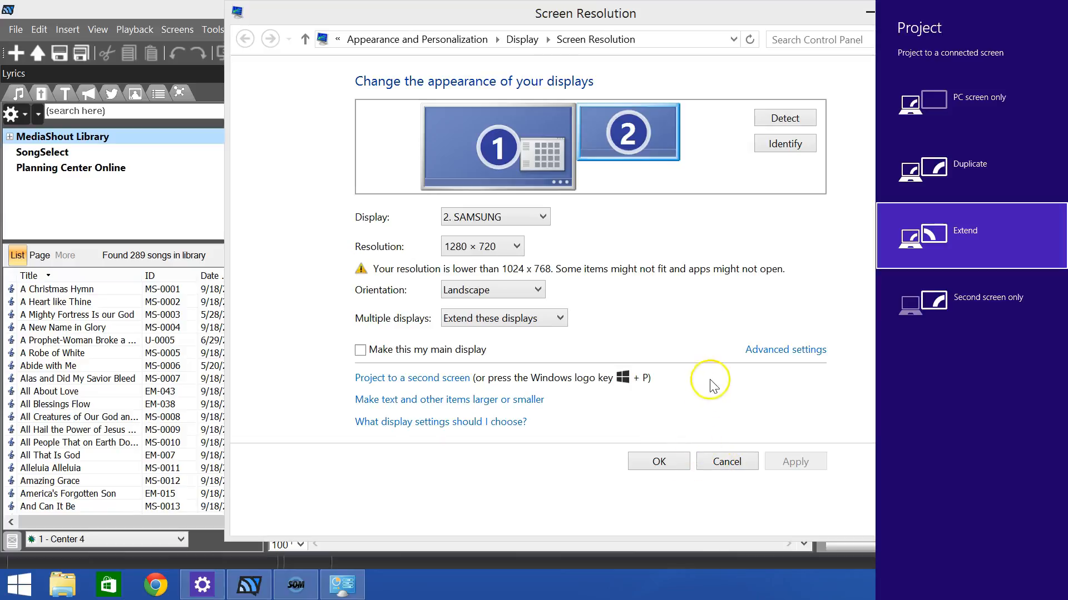
{"action": "left_click", "coordinate": [716, 239]}
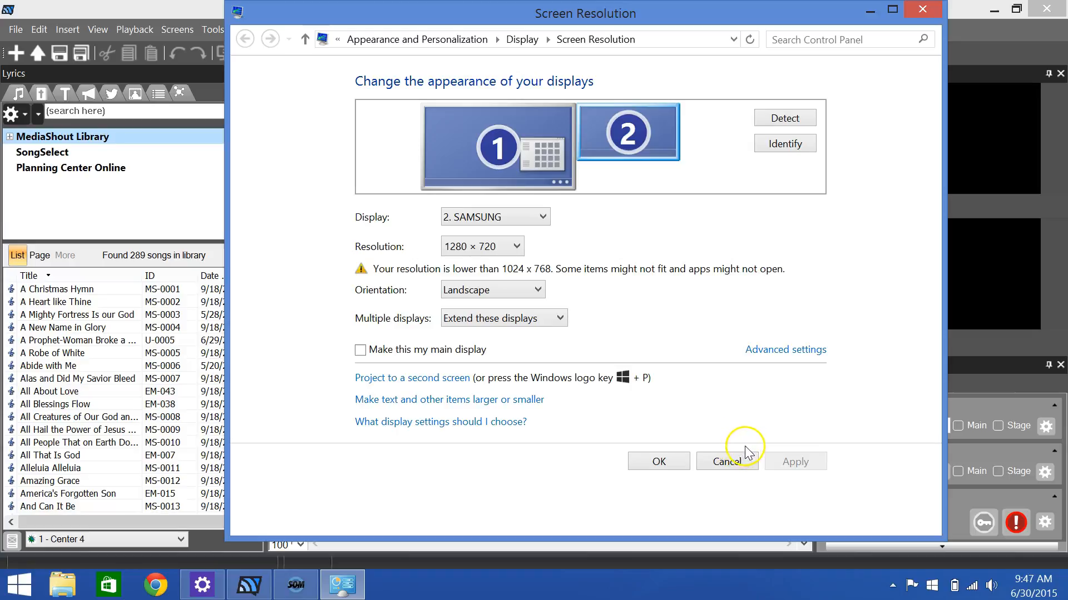
{"action": "left_click", "coordinate": [738, 463]}
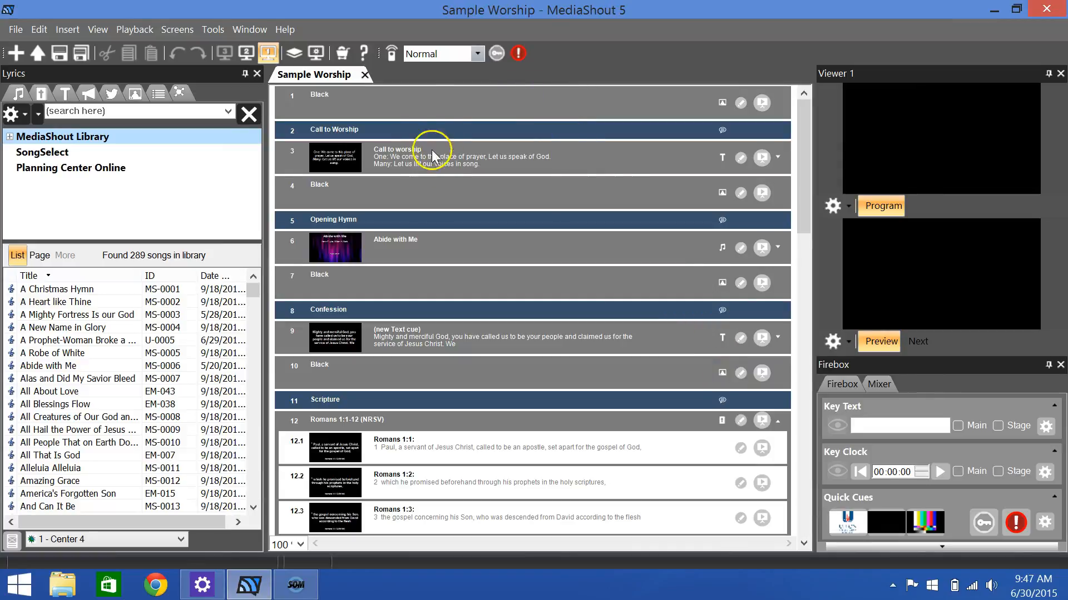
Present the script in single-monitor overlay display from the first Black cue to Call to worship page 1, and exit the overlay.
{"action": "left_click", "coordinate": [438, 99]}
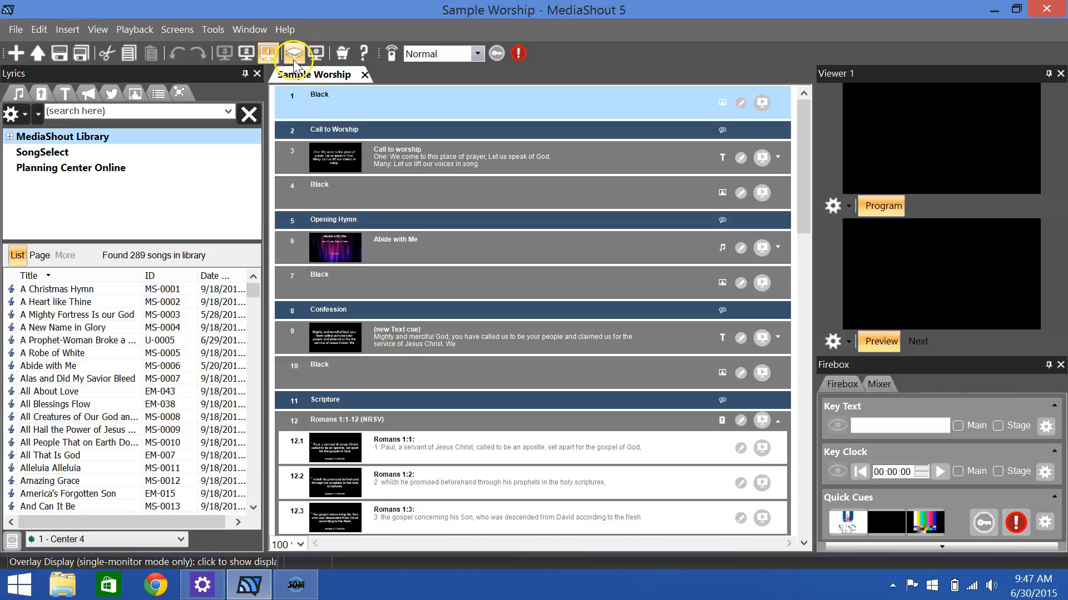
{"action": "left_click", "coordinate": [299, 56]}
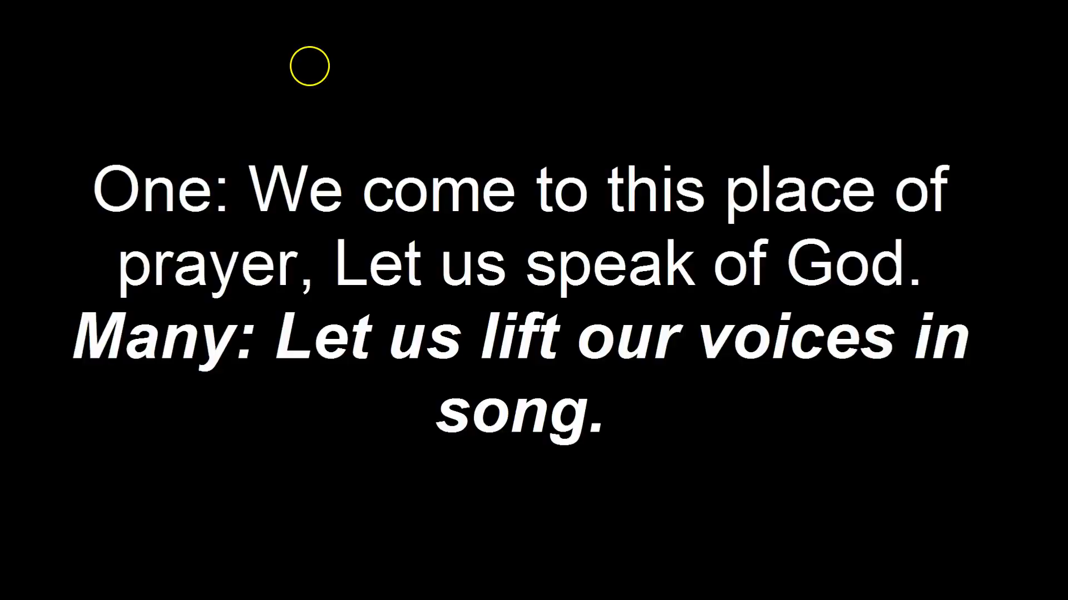
{"action": "key", "text": "Escape"}
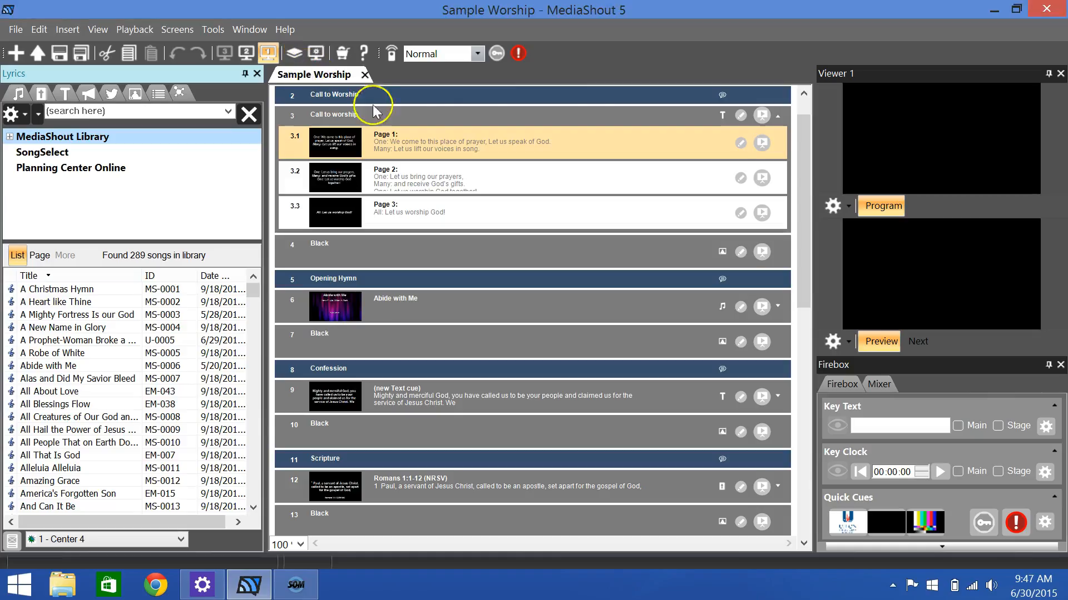
Resume the overlay display, advance through the remaining Call to worship pages to the Abide with Me title slide, and exit it.
{"action": "left_click", "coordinate": [297, 51]}
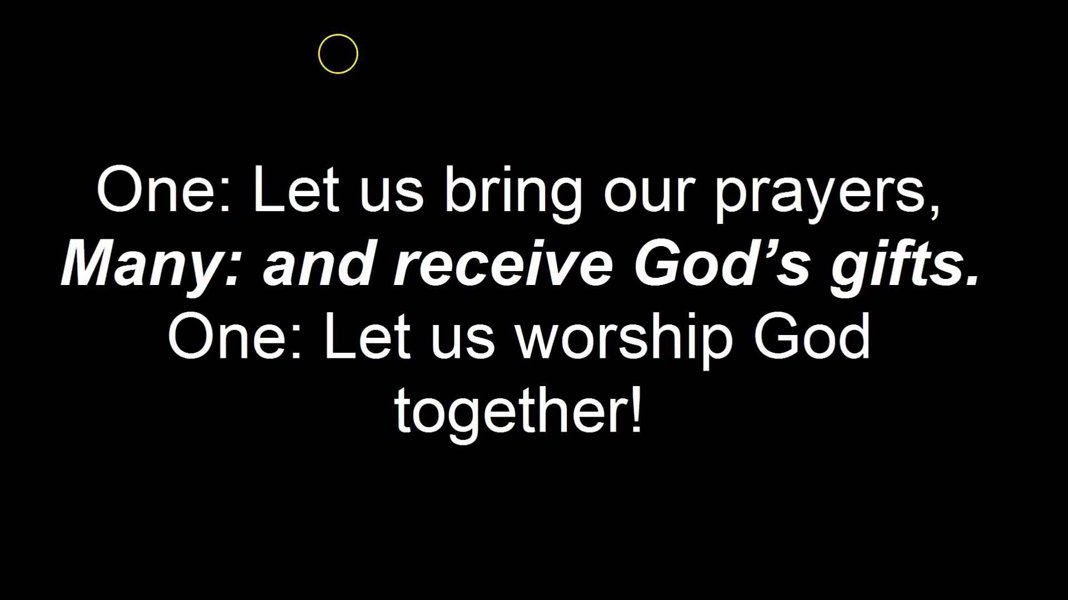
{"action": "key", "text": "Right"}
{"action": "key", "text": "Right"}
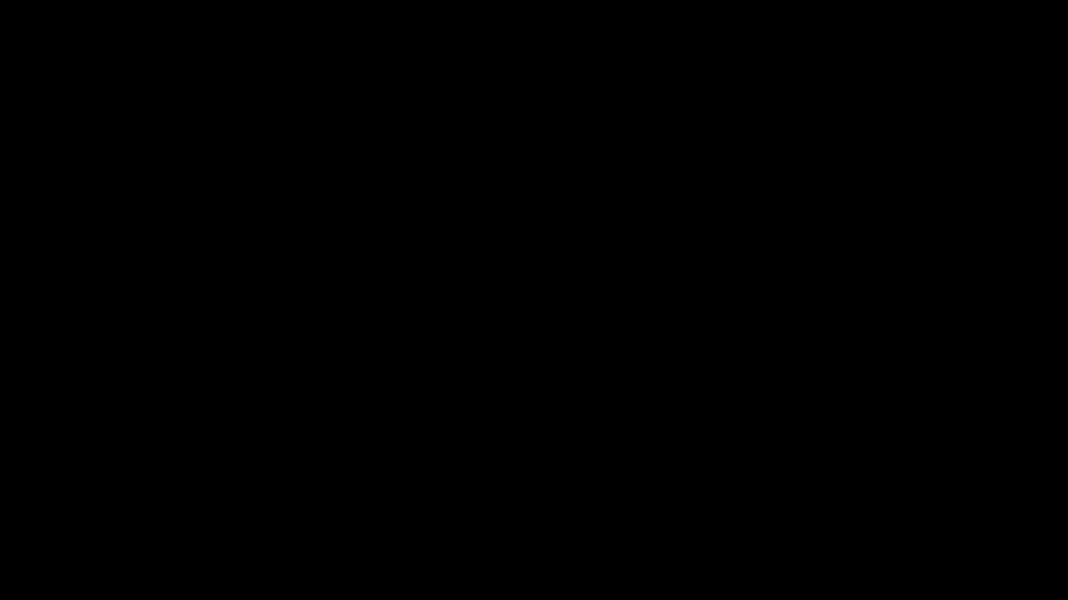
{"action": "key", "text": "Right"}
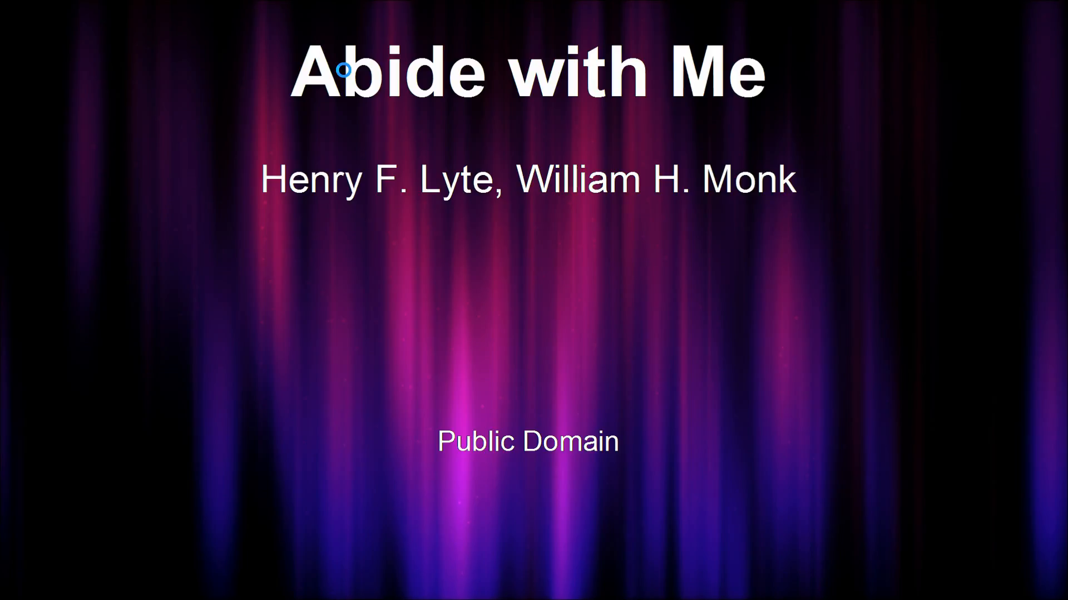
{"action": "key", "text": "Escape"}
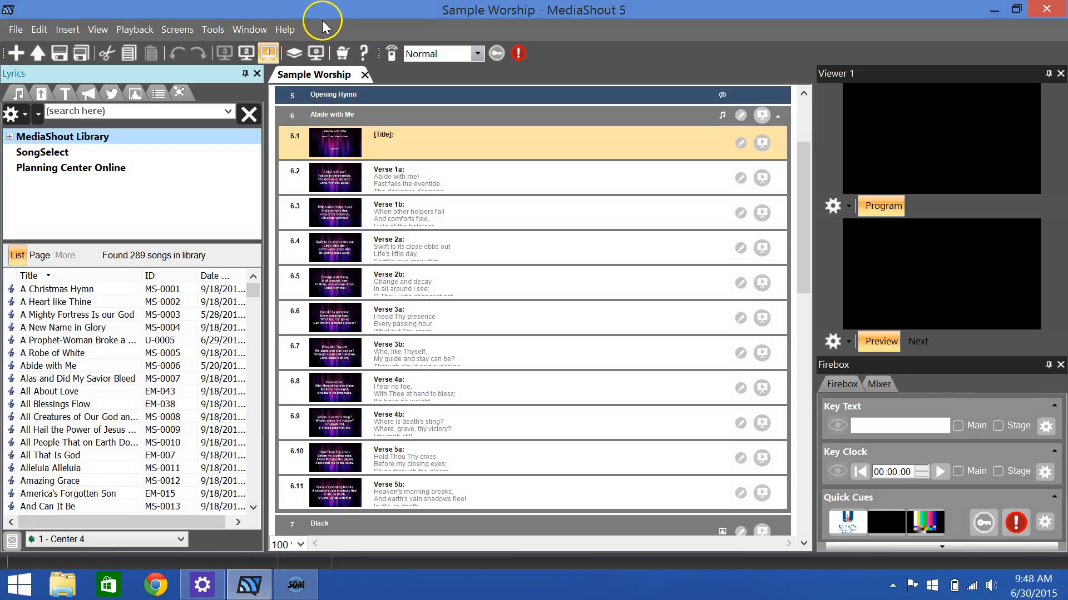
Switch to two-monitor mode and play the opening Black cue followed by the Call to worship cue.
{"action": "left_click", "coordinate": [248, 55]}
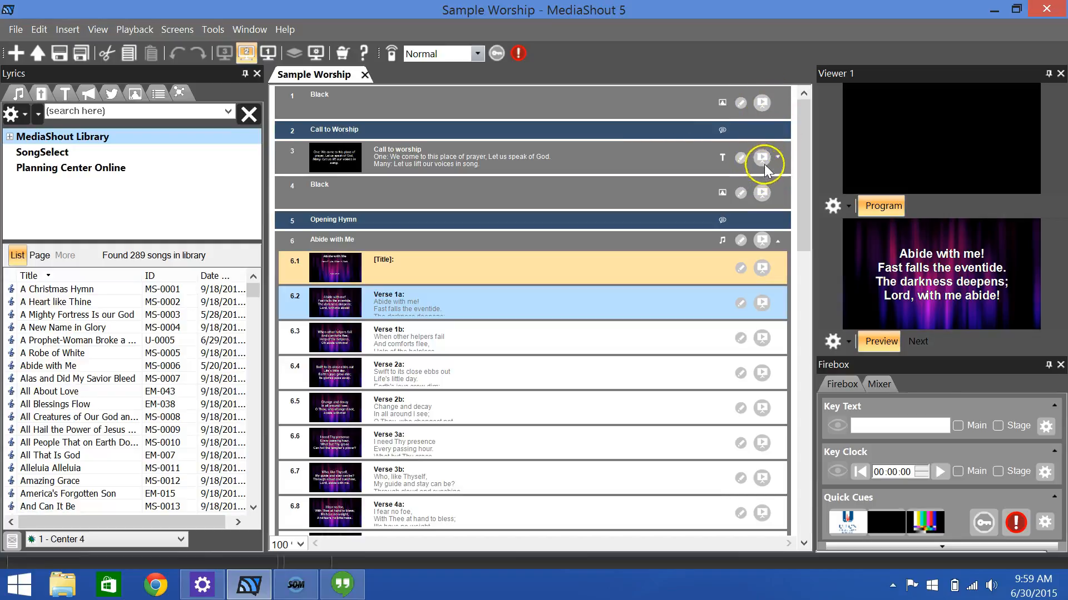
{"action": "left_click", "coordinate": [763, 104]}
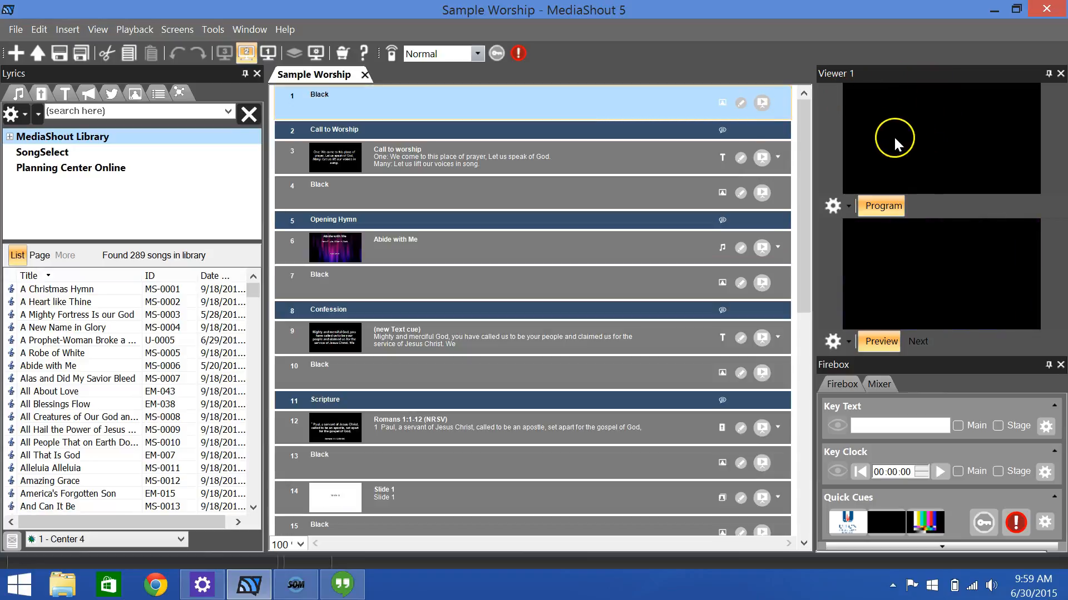
{"action": "left_click", "coordinate": [762, 158]}
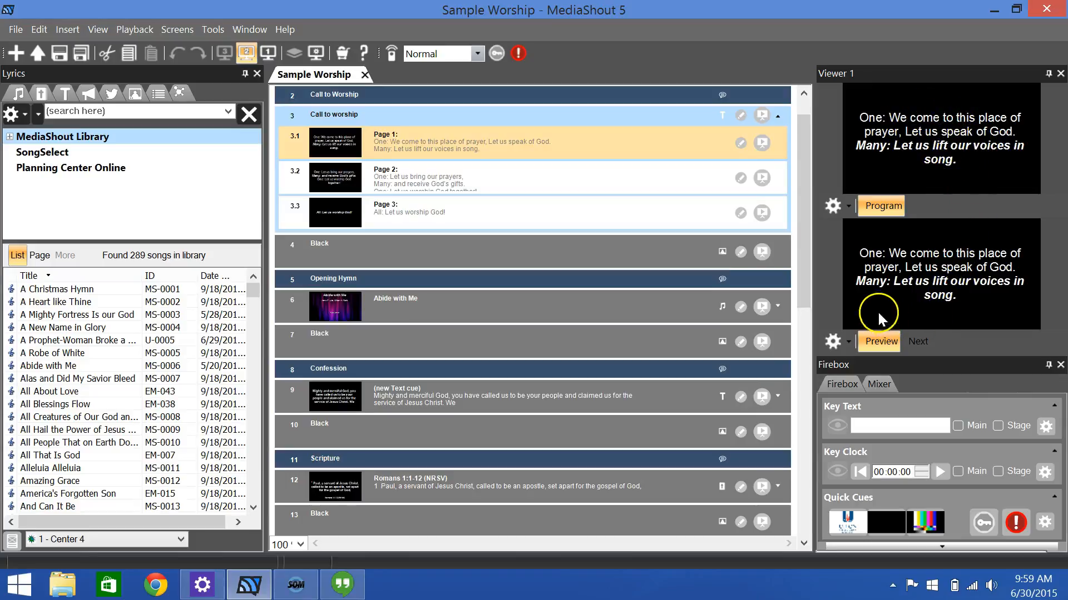
Set the lower viewer to show the next cue, and play Call to worship pages 2 and 3 and the following Black cue.
{"action": "left_click", "coordinate": [914, 341]}
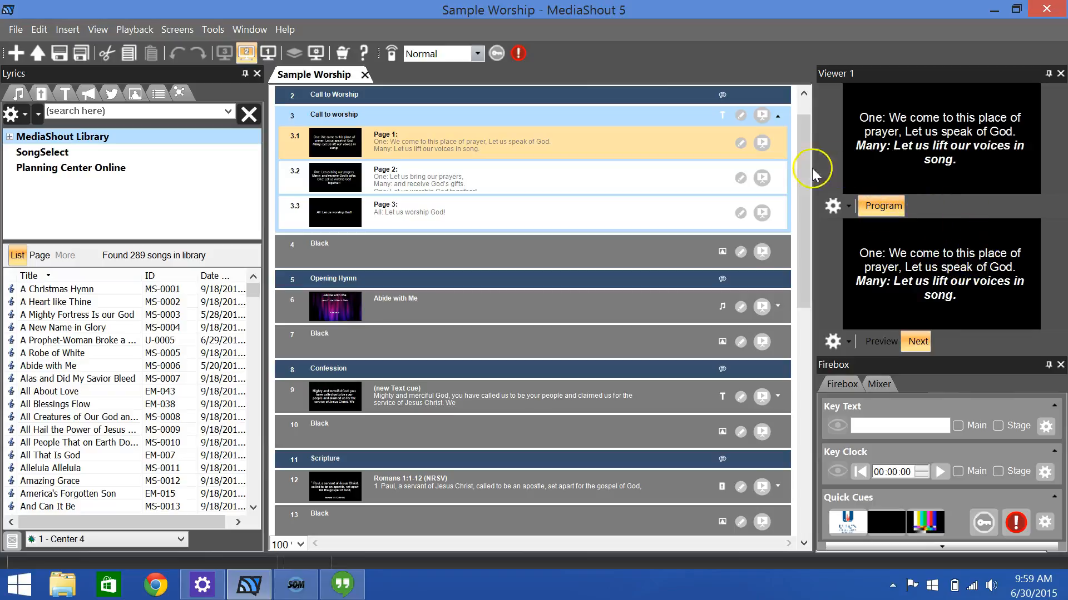
{"action": "left_click", "coordinate": [760, 180]}
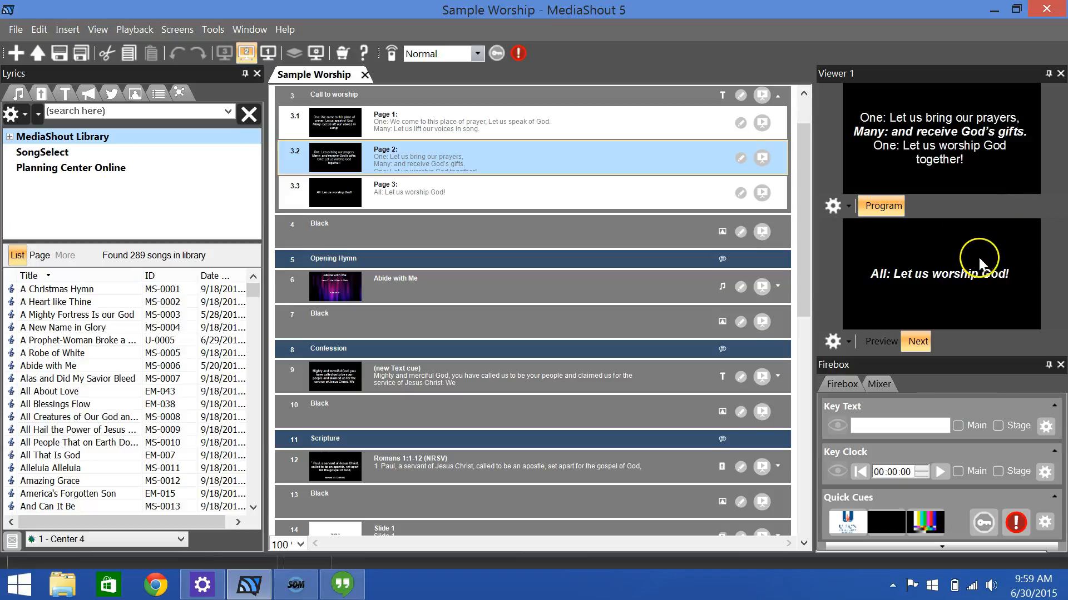
{"action": "left_click", "coordinate": [762, 193]}
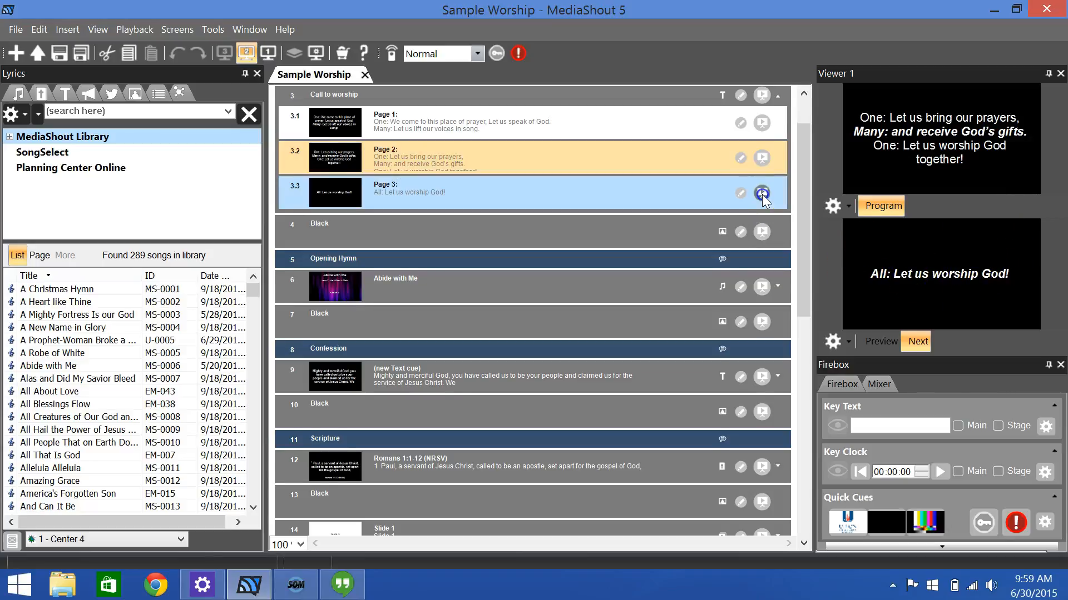
{"action": "left_click", "coordinate": [762, 212]}
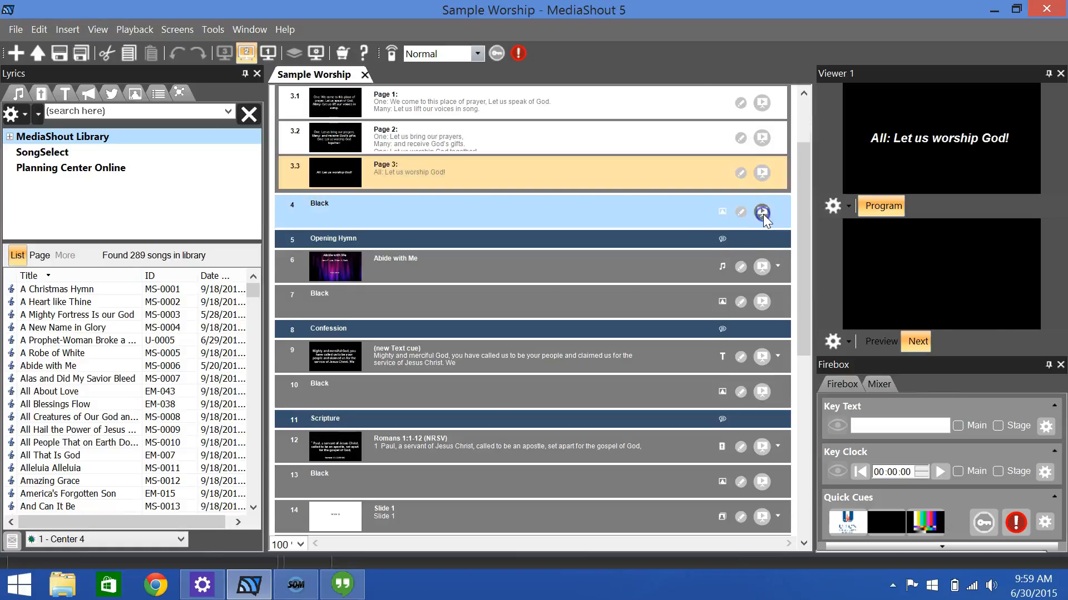
Play the Abide with Me title slide, and return to the start of the script to play the opening Black cue.
{"action": "left_click", "coordinate": [762, 213]}
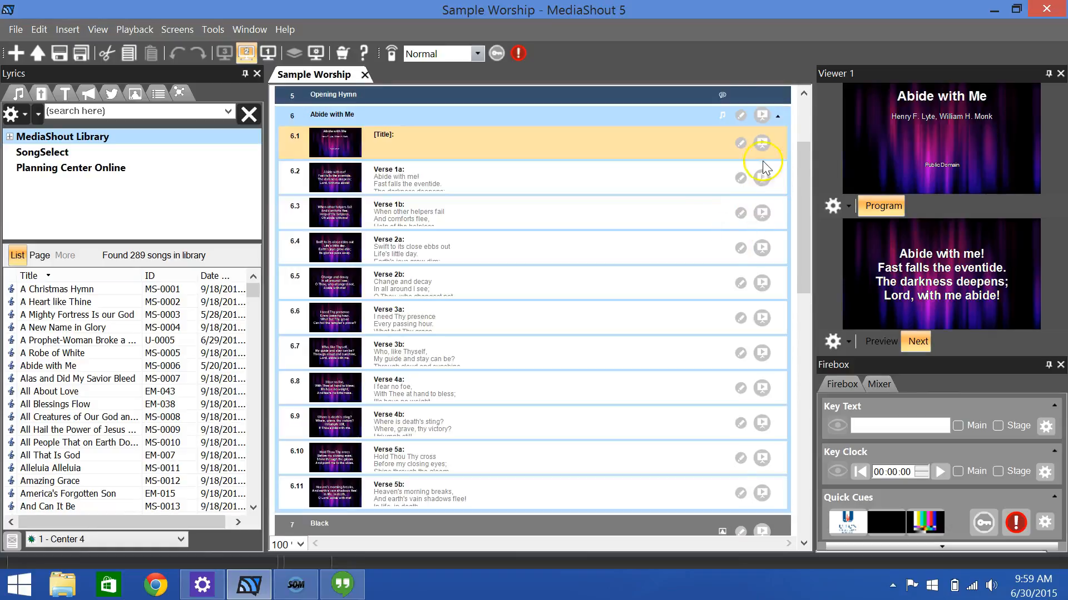
{"action": "left_click_drag", "start_coordinate": [802, 184], "coordinate": [810, 108]}
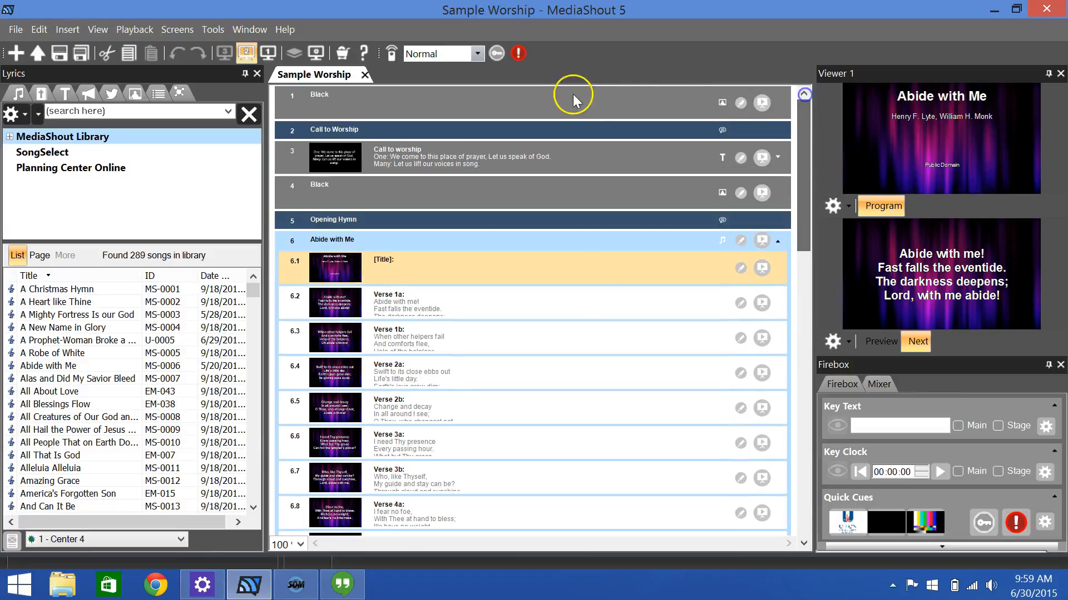
{"action": "left_click", "coordinate": [592, 101]}
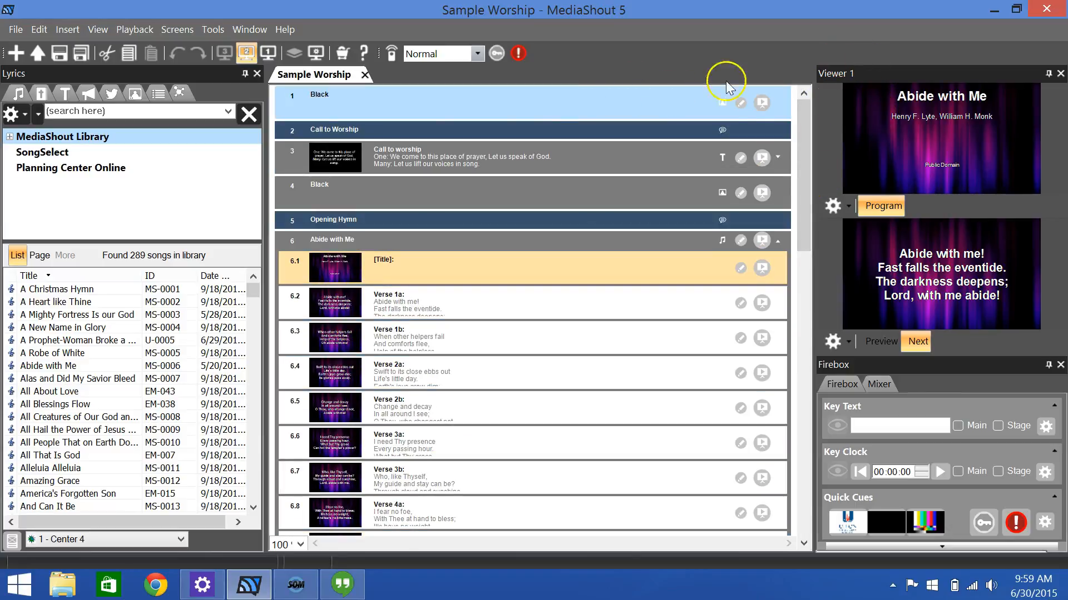
{"action": "left_click", "coordinate": [763, 103]}
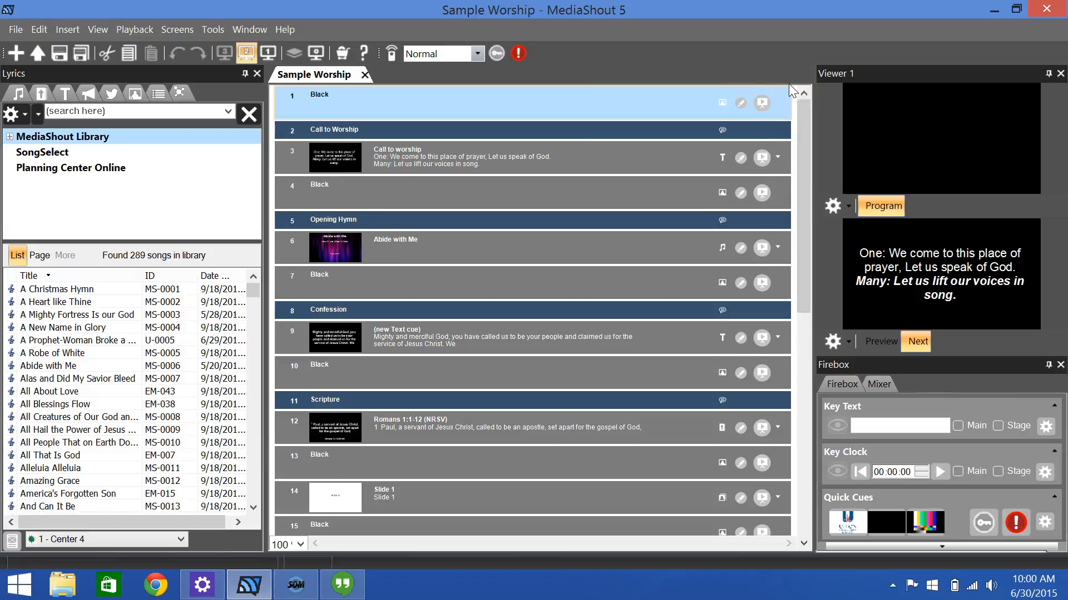
Advance the script from Call to worship page 1 through the next Black cue to verse 1a of Abide with Me.
{"action": "key", "text": "space"}
{"action": "key", "text": "space"}
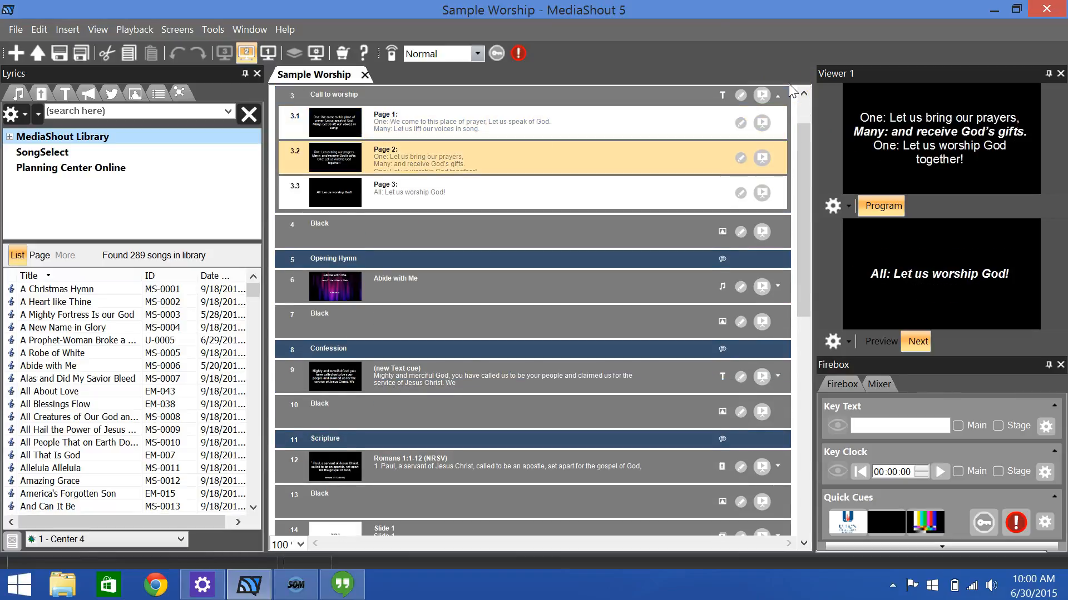
{"action": "key", "text": "space"}
{"action": "key", "text": "space"}
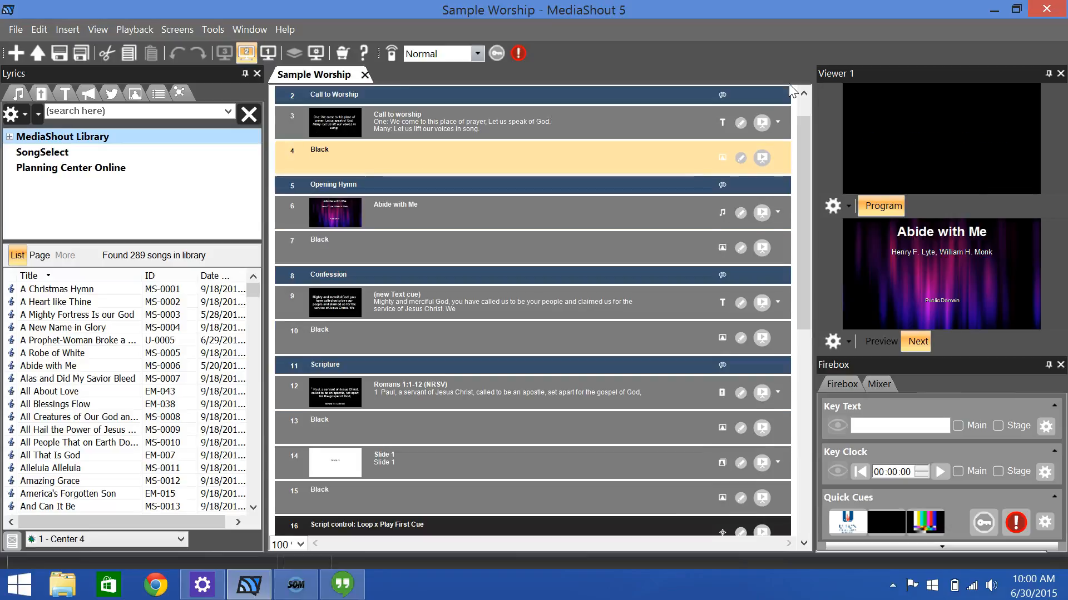
{"action": "key", "text": "space"}
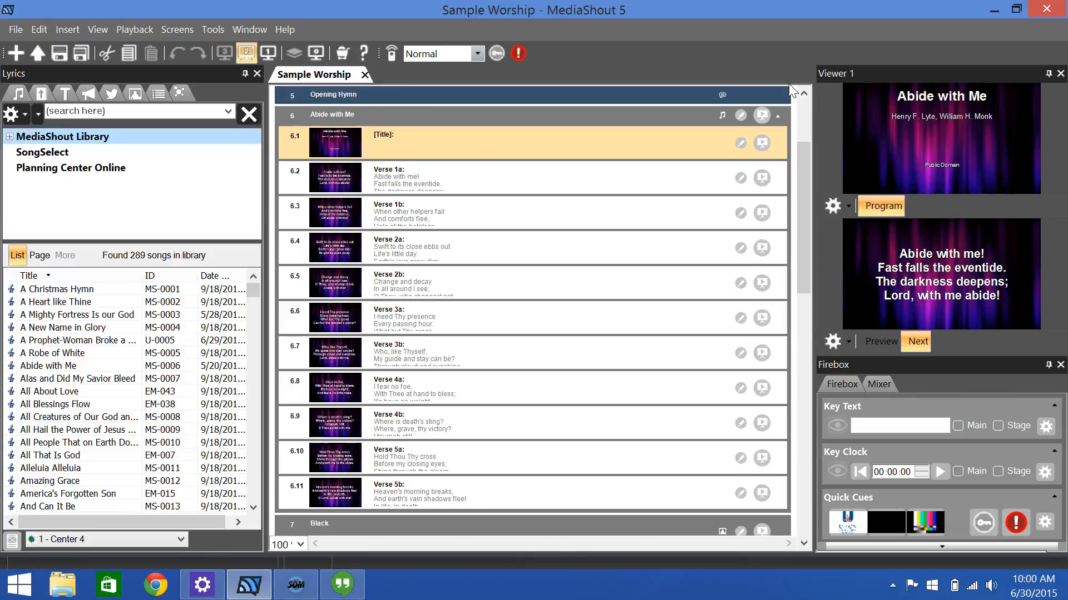
{"action": "key", "text": "space"}
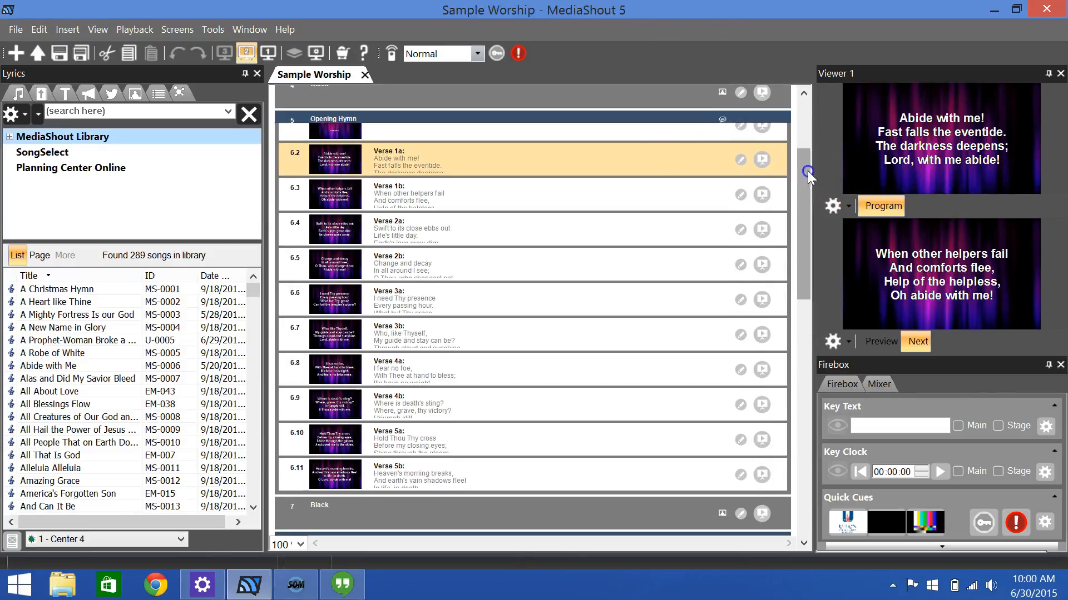
Collapse the Abide with Me cue, and play its remaining verses from 1b through 5b.
{"action": "scroll", "coordinate": [807, 171], "scroll_direction": "up", "scroll_amount": 2}
{"action": "left_click", "coordinate": [777, 177]}
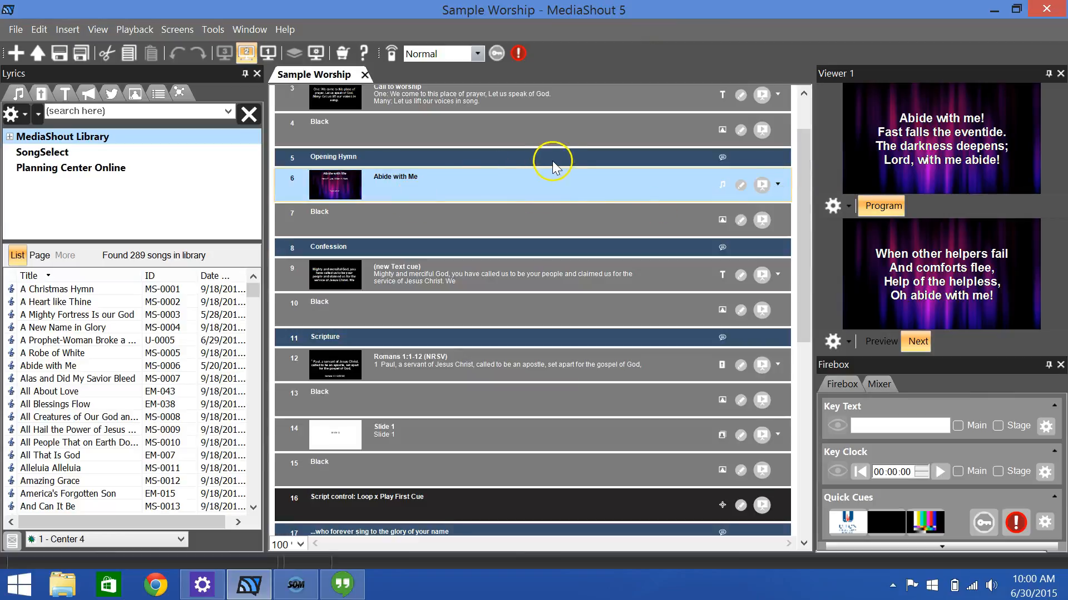
{"action": "key", "text": "space"}
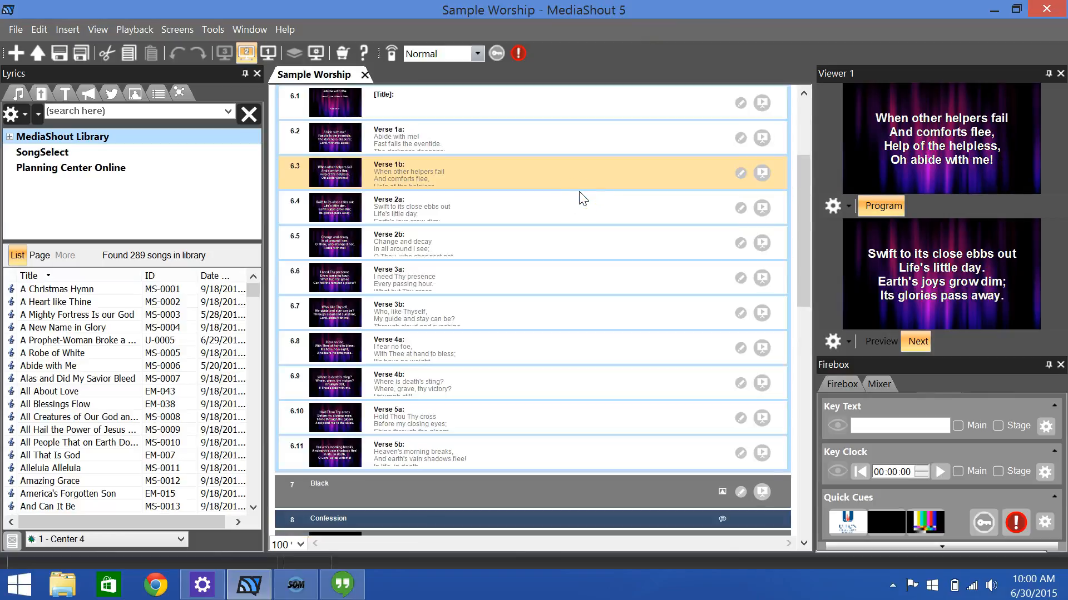
{"action": "key", "text": "space"}
{"action": "key", "text": "space"}
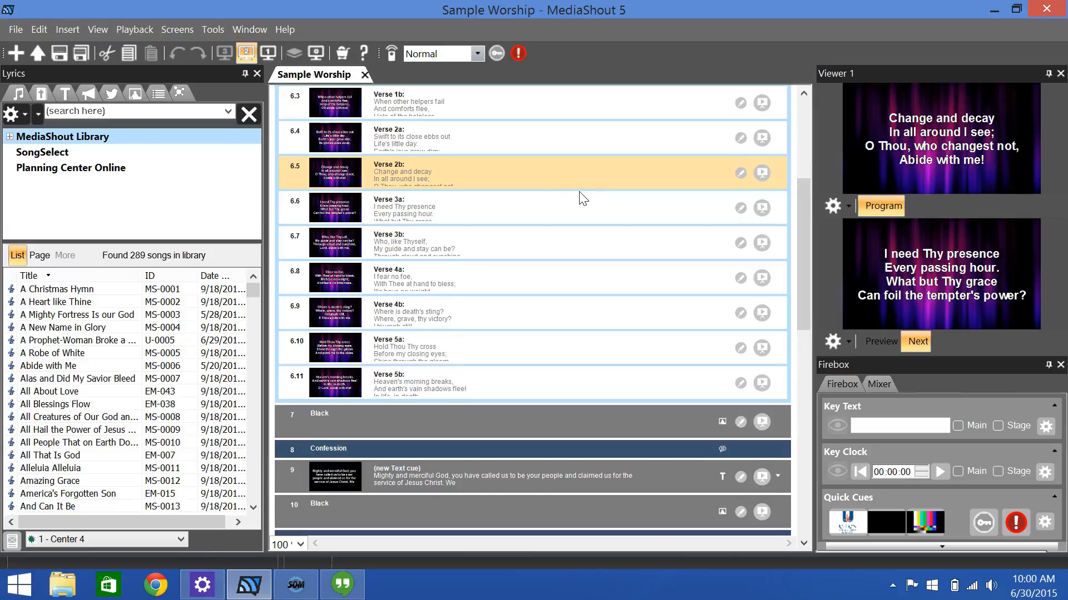
{"action": "key", "text": "space"}
{"action": "key", "text": "space"}
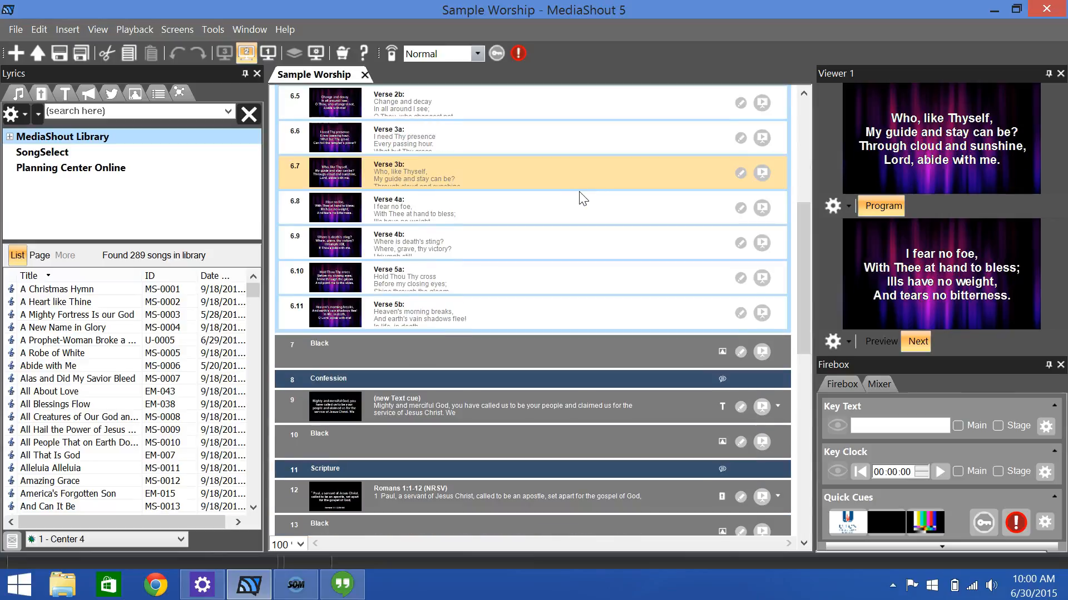
{"action": "key", "text": "space"}
{"action": "key", "text": "space"}
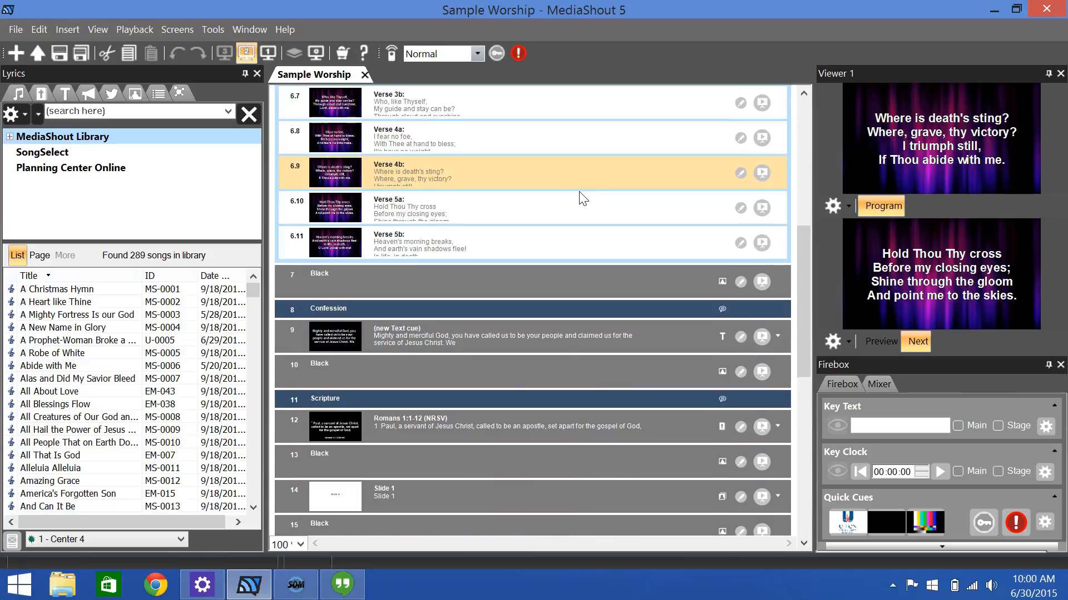
{"action": "key", "text": "space"}
{"action": "key", "text": "space"}
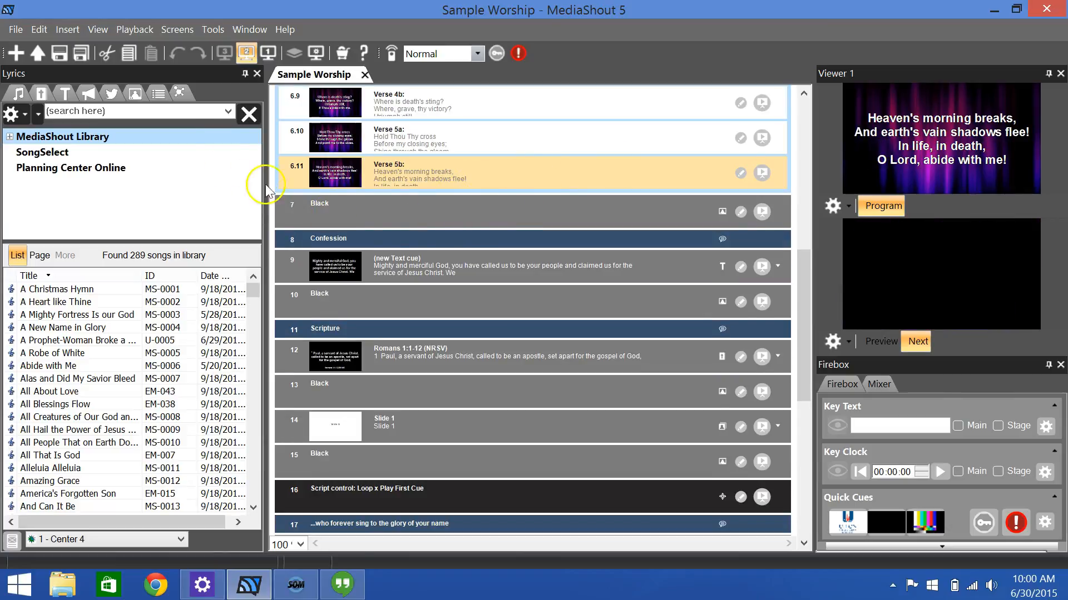
Show the Black element among the additional cue elements, and play the Black cue following Abide with Me.
{"action": "left_click", "coordinate": [180, 91]}
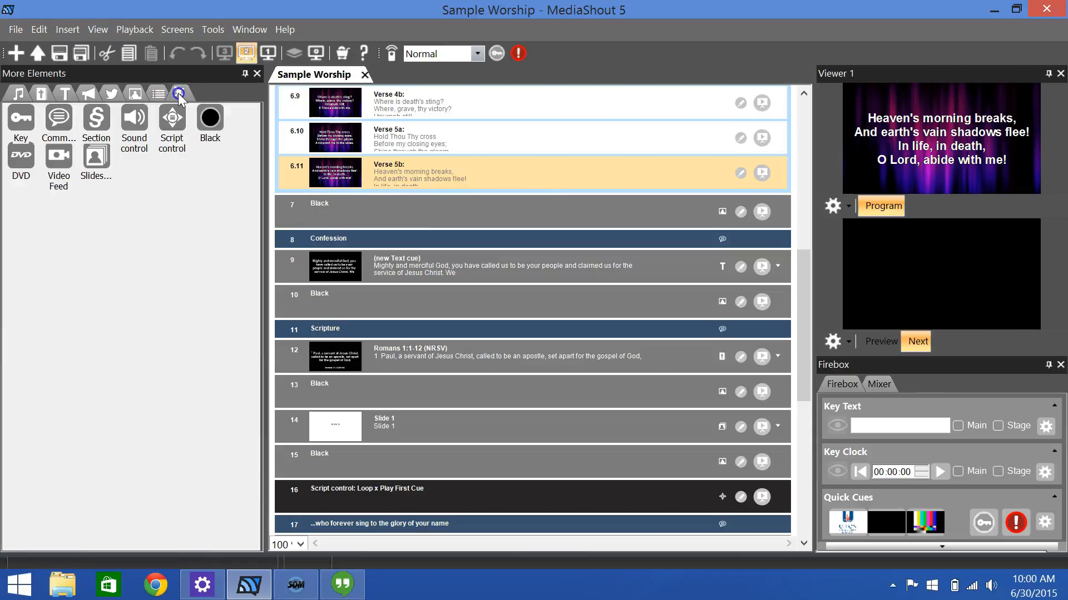
{"action": "left_click", "coordinate": [210, 117]}
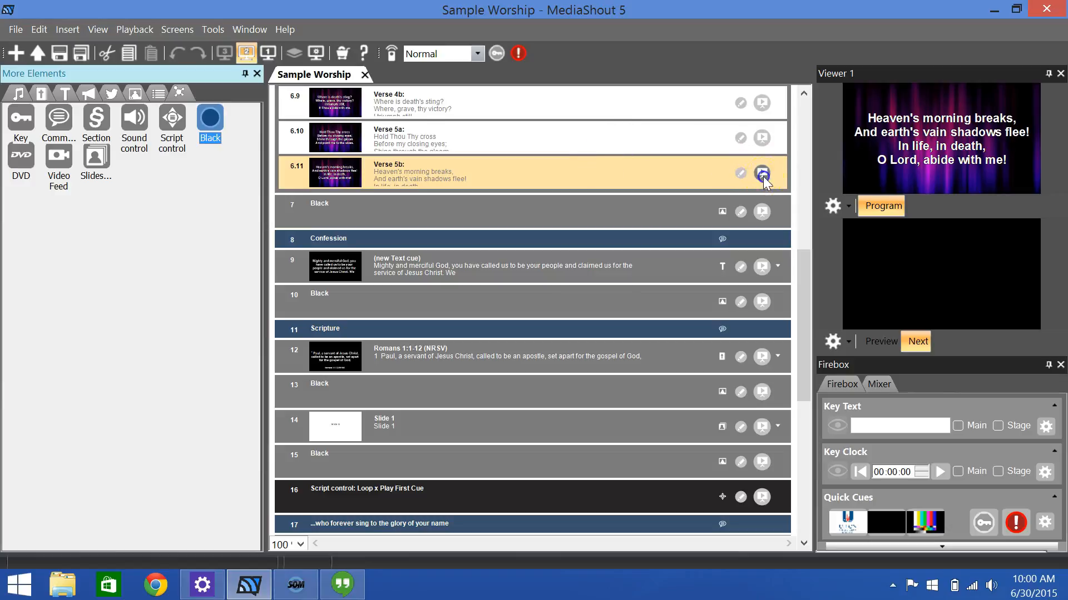
{"action": "left_click", "coordinate": [445, 179]}
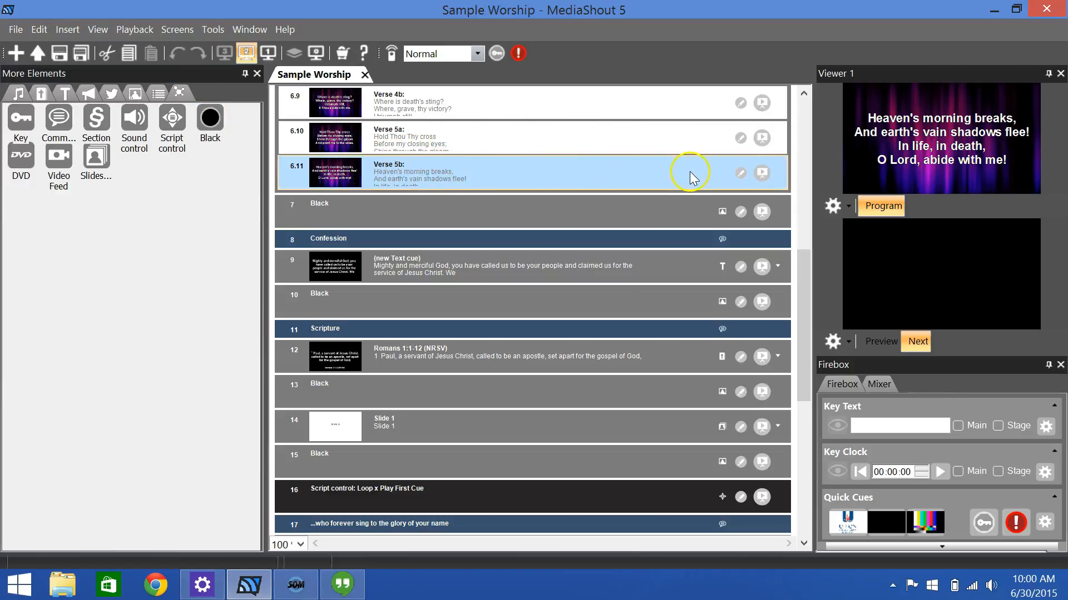
{"action": "key", "text": "space"}
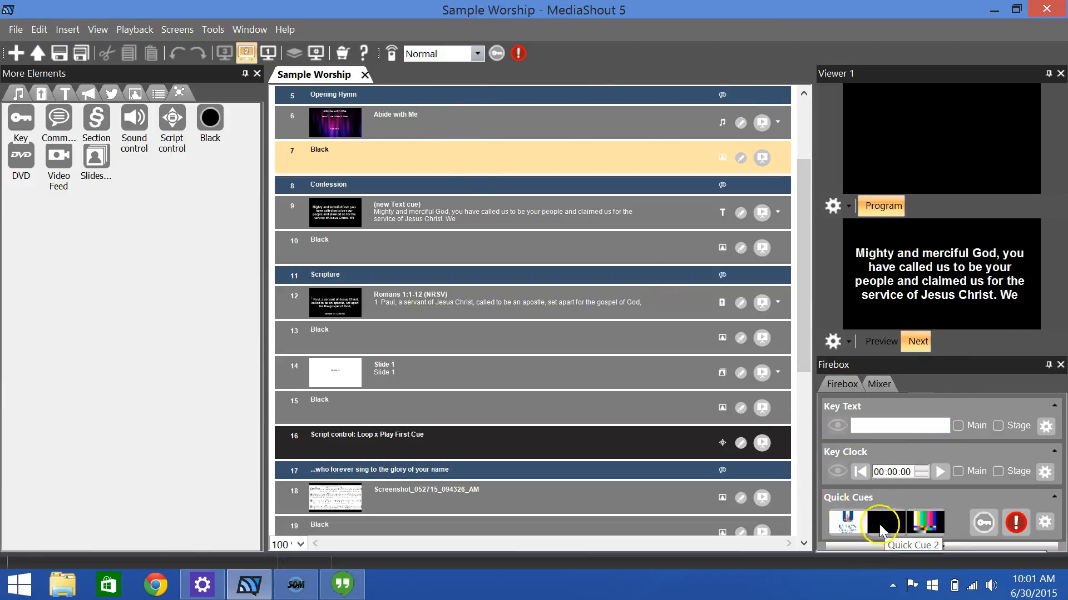
Play Confession text pages 1 to 3, blanking the output with the black Quick Cue 2 between pages 2 and 3.
{"action": "left_click", "coordinate": [761, 213]}
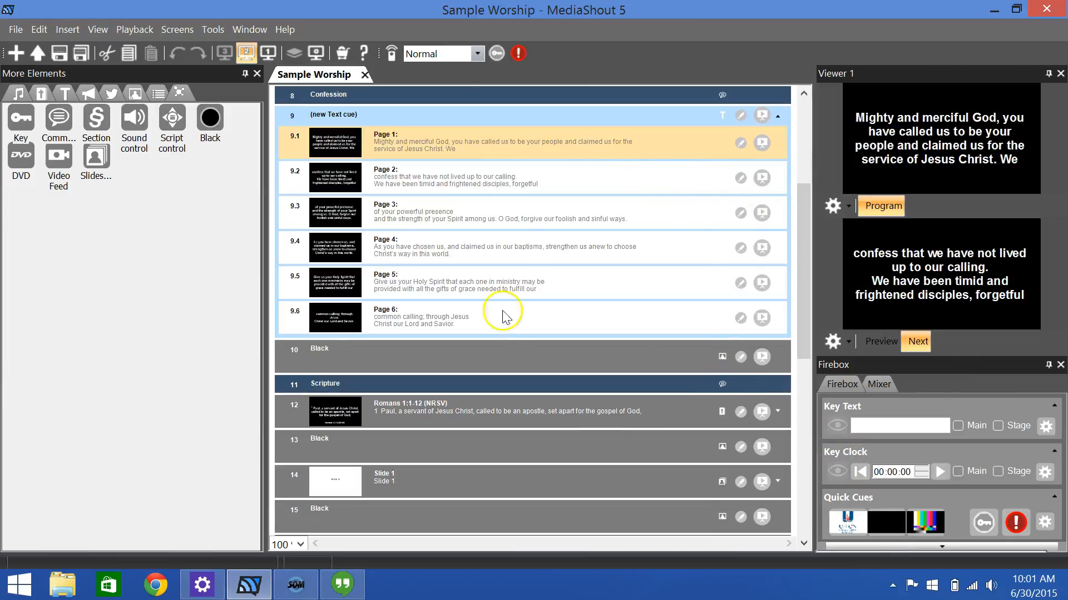
{"action": "left_click", "coordinate": [453, 181]}
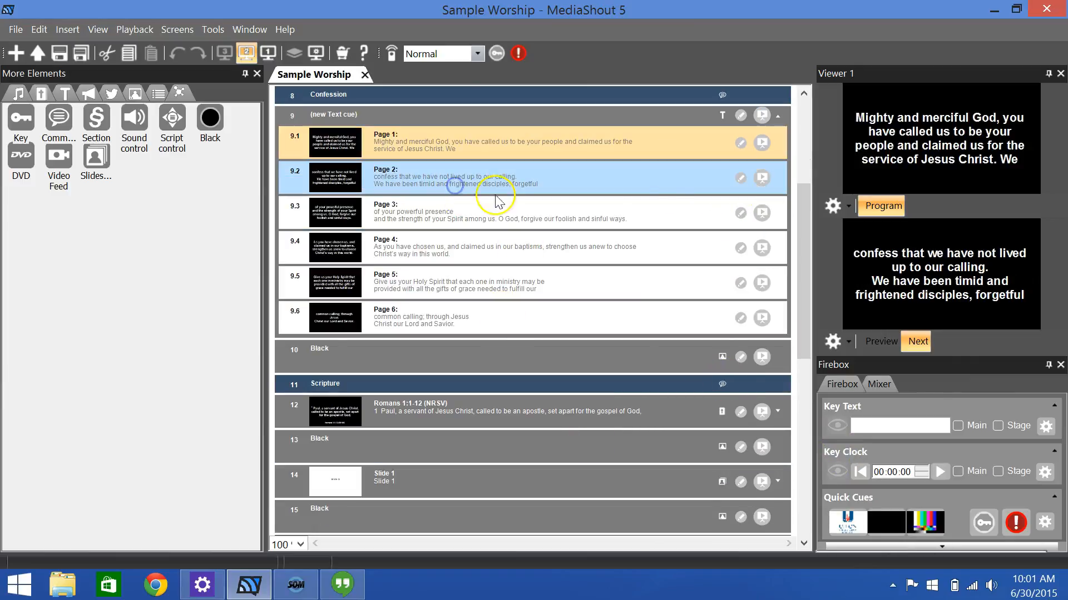
{"action": "left_click", "coordinate": [762, 178]}
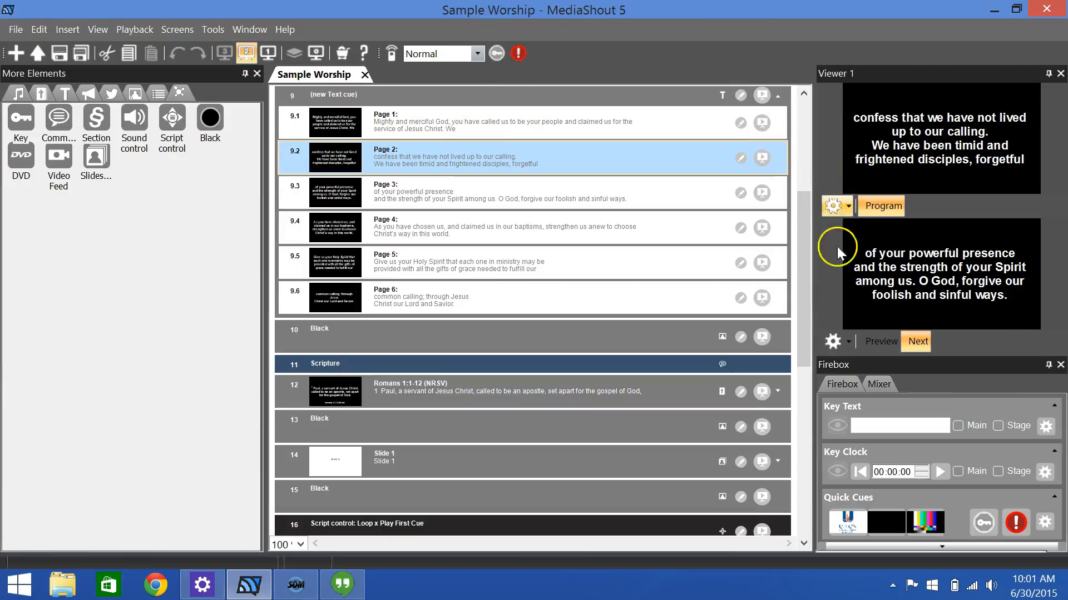
{"action": "left_click", "coordinate": [879, 523]}
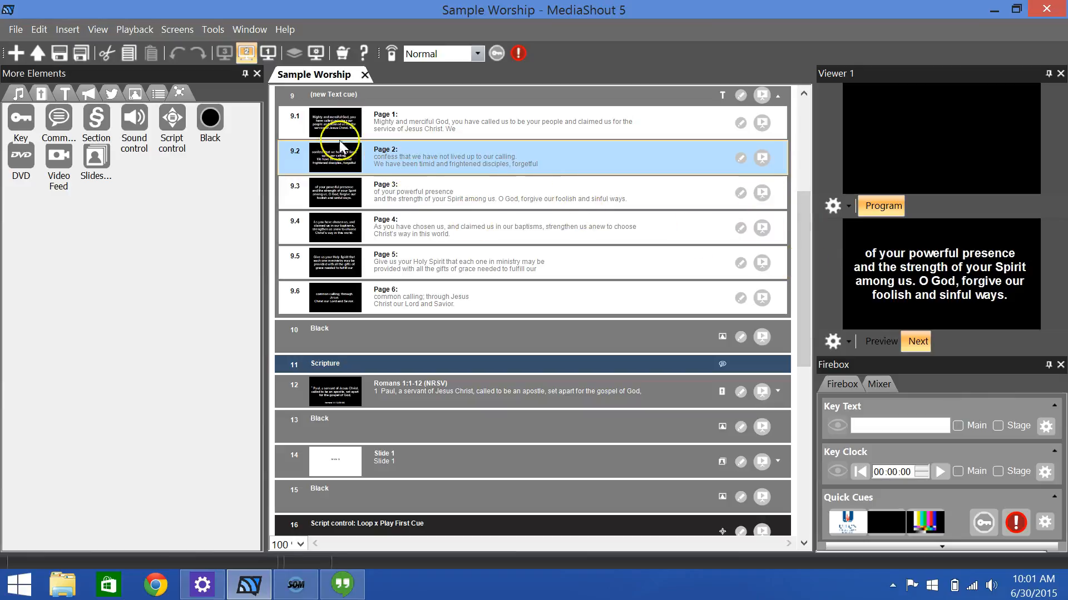
{"action": "left_click", "coordinate": [762, 193]}
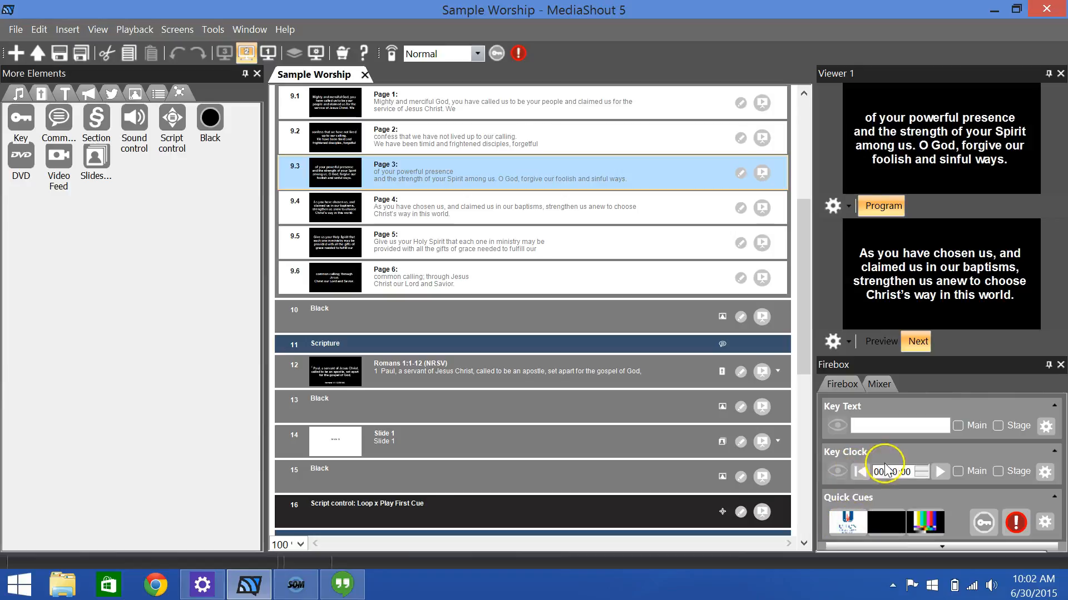
Play the logo, color bars and black quick cues in turn, and return the output to the Union Presbyterian Seminary logo.
{"action": "left_click", "coordinate": [847, 524]}
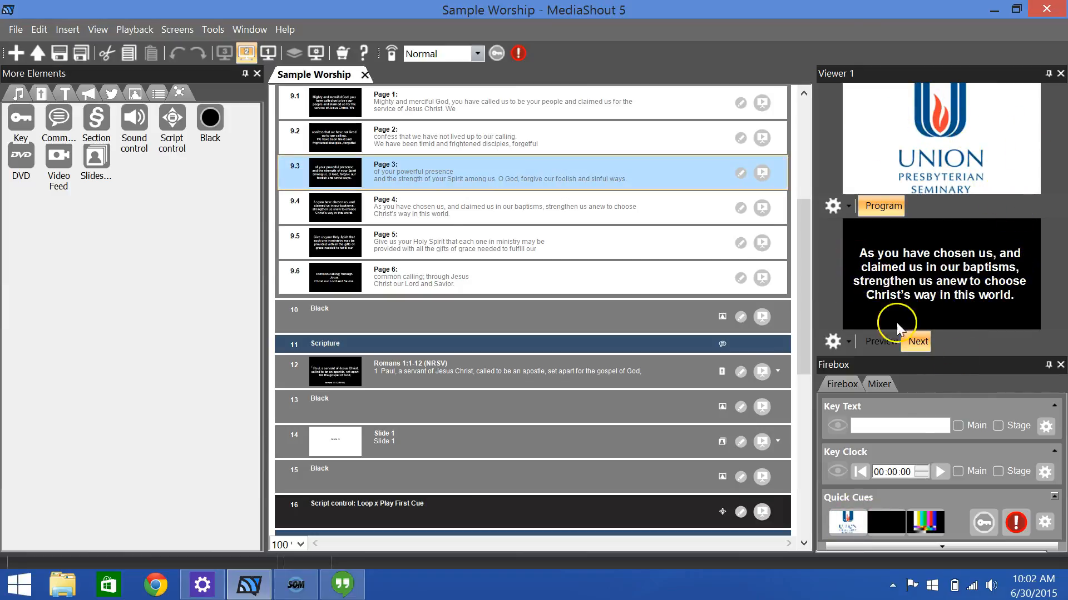
{"action": "left_click", "coordinate": [929, 522]}
{"action": "left_click", "coordinate": [884, 531]}
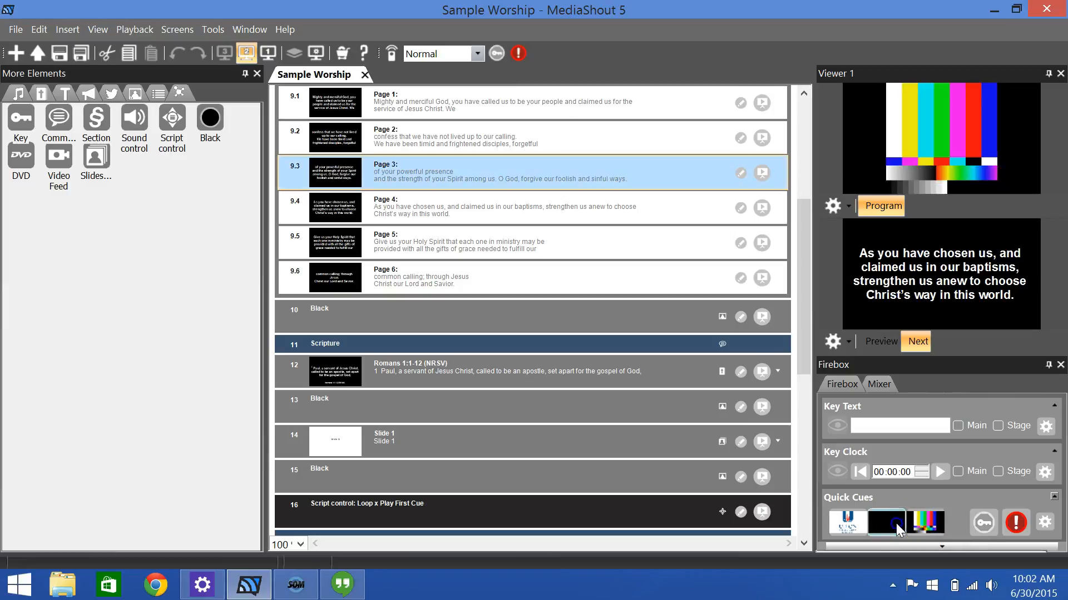
{"action": "left_click", "coordinate": [847, 522]}
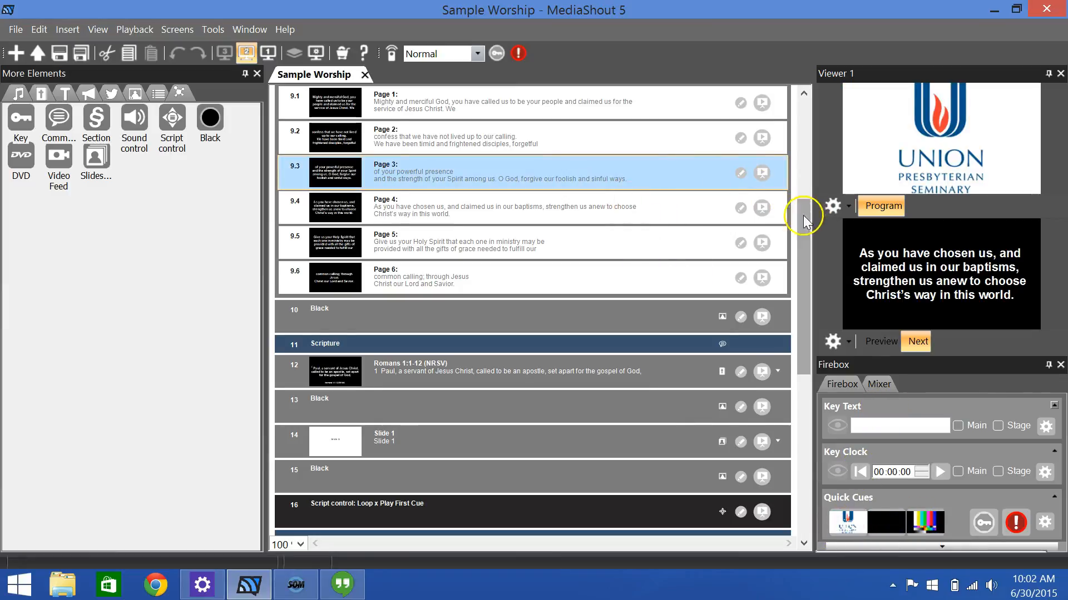
Resume the Confession text with pages 4 and 5, and play the Romans 1:1-12 (NRSV) scripture cue.
{"action": "left_click_drag", "start_coordinate": [805, 216], "coordinate": [801, 227]}
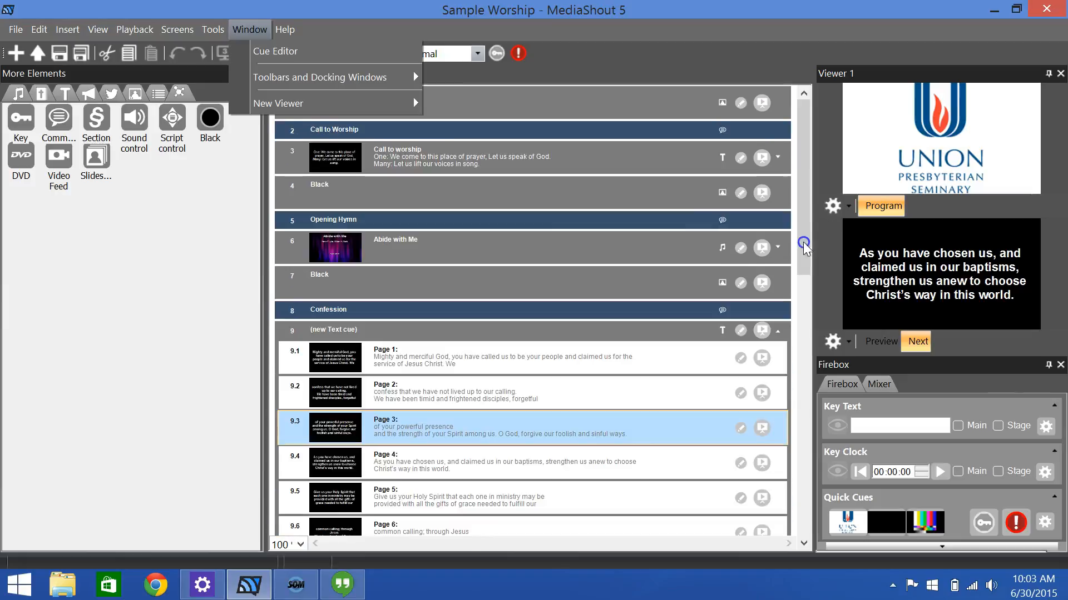
{"action": "left_click_drag", "start_coordinate": [805, 211], "coordinate": [821, 181]}
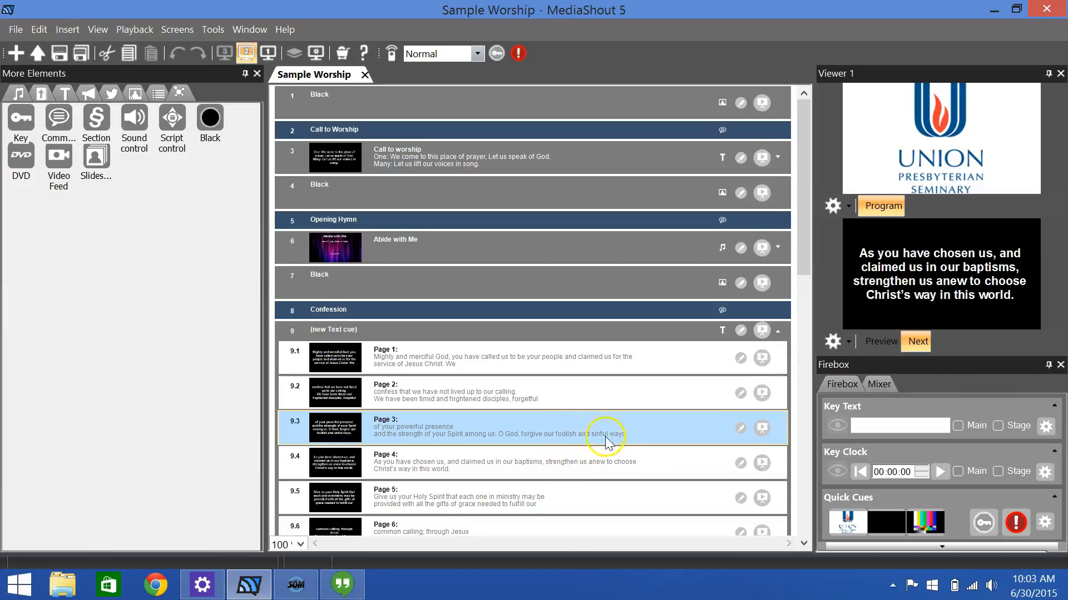
{"action": "key", "text": "space"}
{"action": "key", "text": "space"}
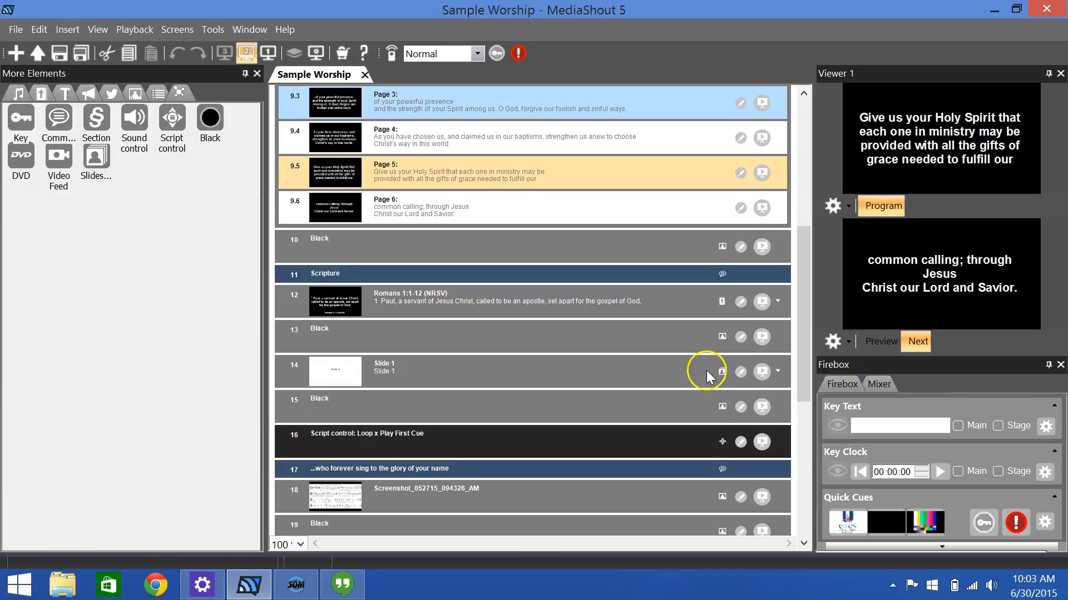
{"action": "left_click", "coordinate": [759, 302]}
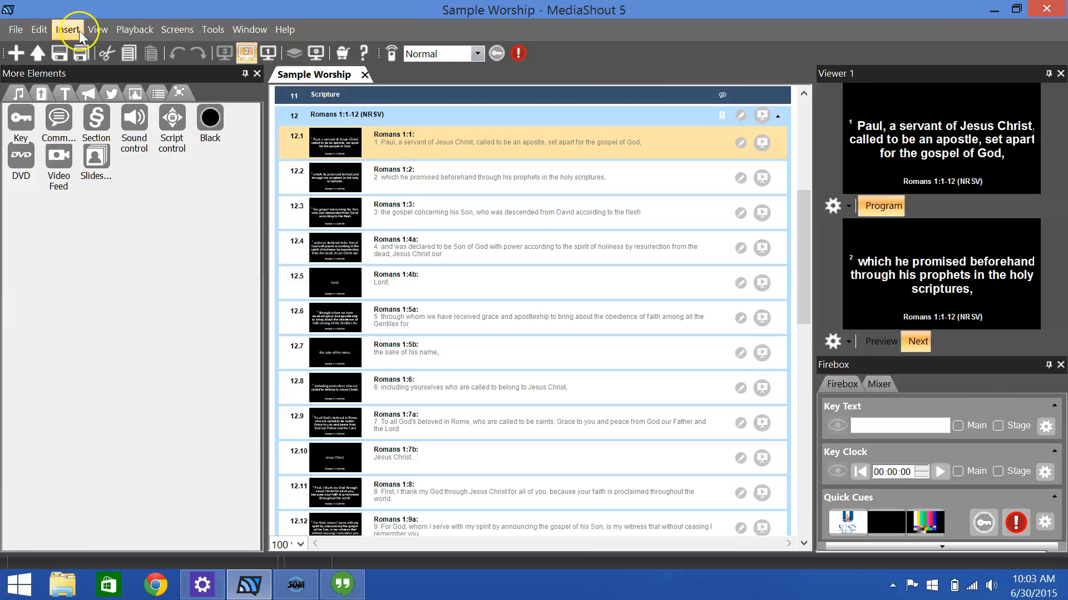
Turn on Remote Control for playback, and switch it off again.
{"action": "left_click", "coordinate": [135, 29]}
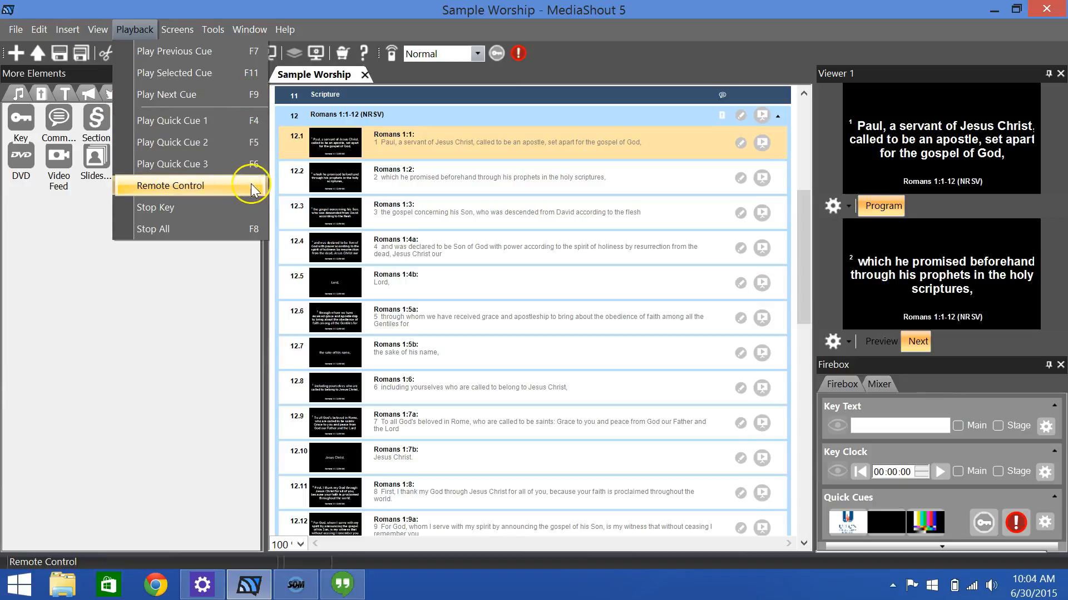
{"action": "left_click", "coordinate": [232, 190]}
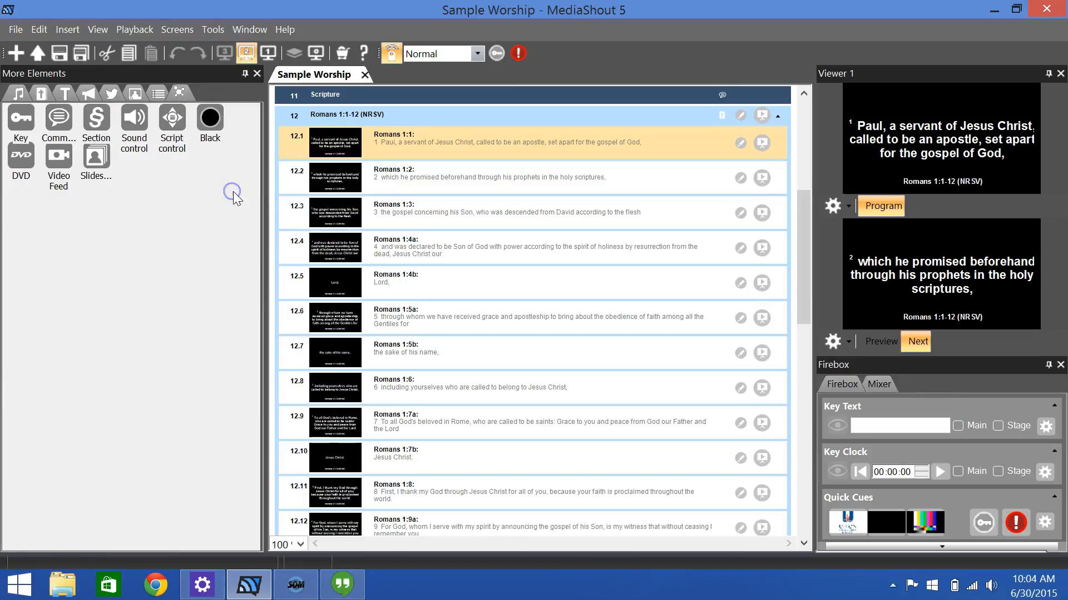
{"action": "left_click", "coordinate": [393, 54]}
{"action": "left_click", "coordinate": [392, 55]}
{"action": "left_click", "coordinate": [392, 54]}
Open the Remote settings to examine the USB remote and iOS remote app options, moving the dialog aside.
{"action": "left_click", "coordinate": [213, 30]}
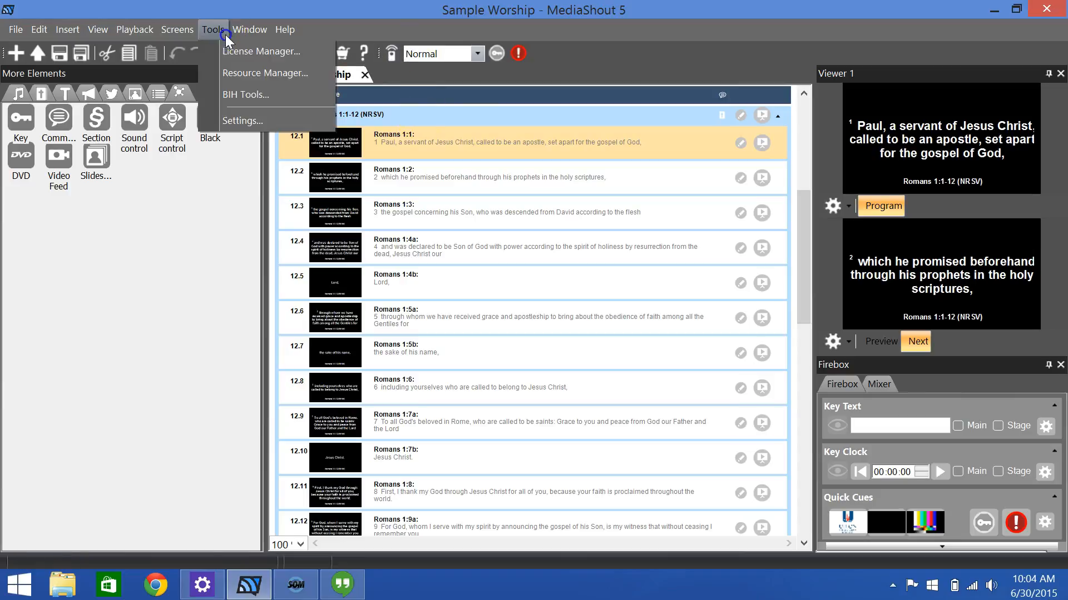
{"action": "left_click", "coordinate": [260, 120]}
{"action": "left_click", "coordinate": [436, 132]}
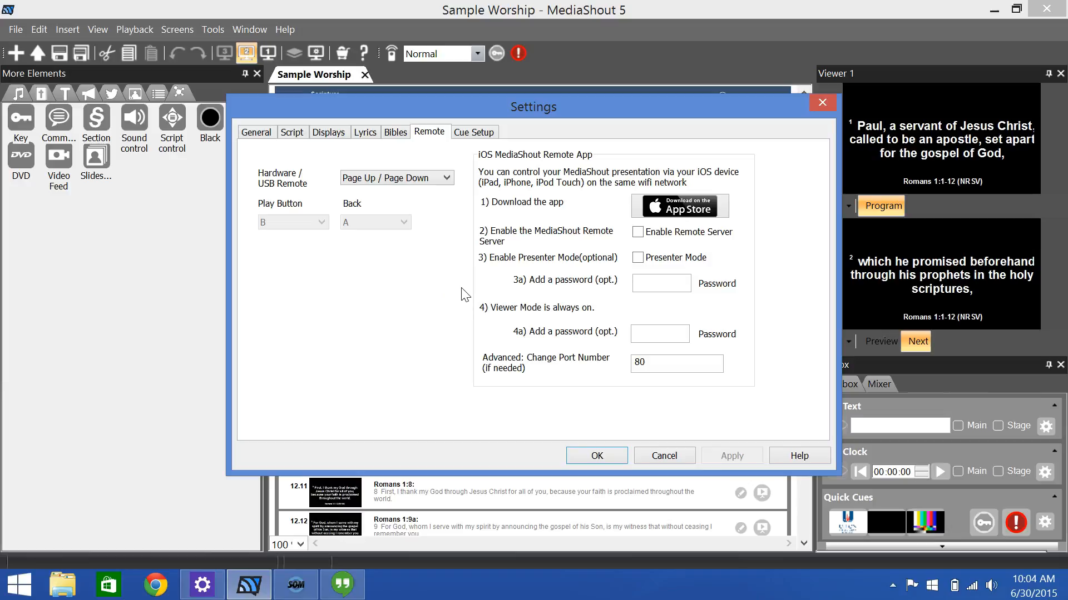
{"action": "left_click_drag", "start_coordinate": [716, 105], "coordinate": [678, 130]}
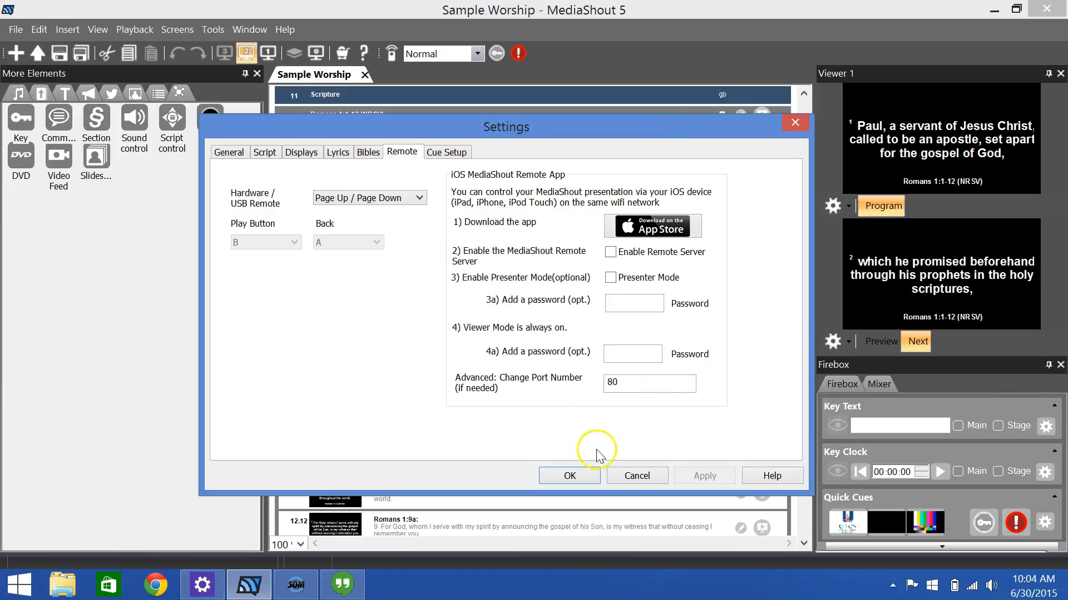
Close the Remote settings without changes and enter Volunteer Mode.
{"action": "left_click", "coordinate": [799, 122]}
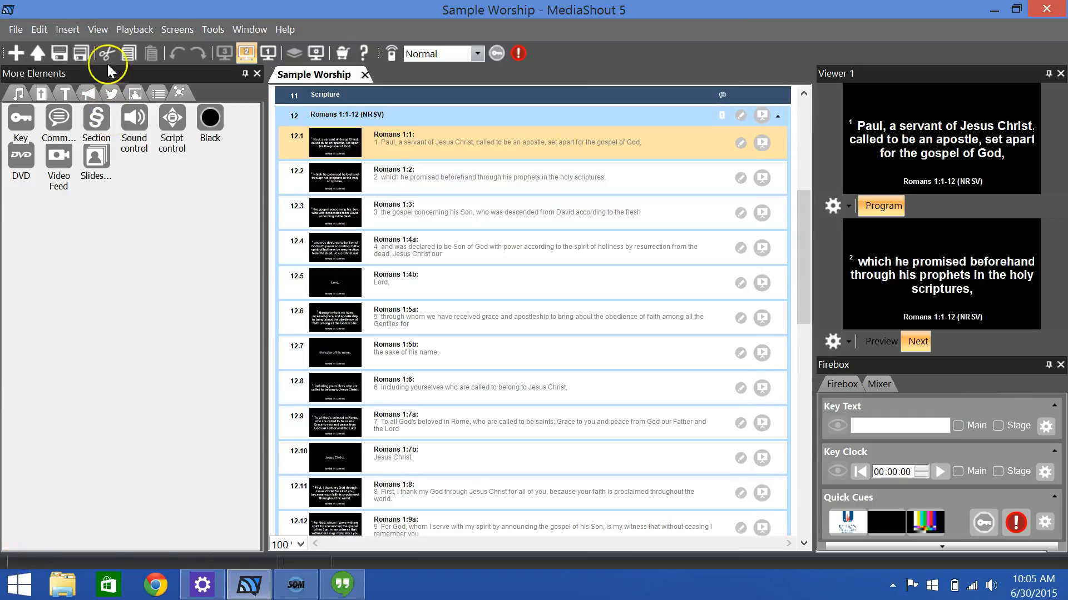
{"action": "left_click", "coordinate": [203, 34]}
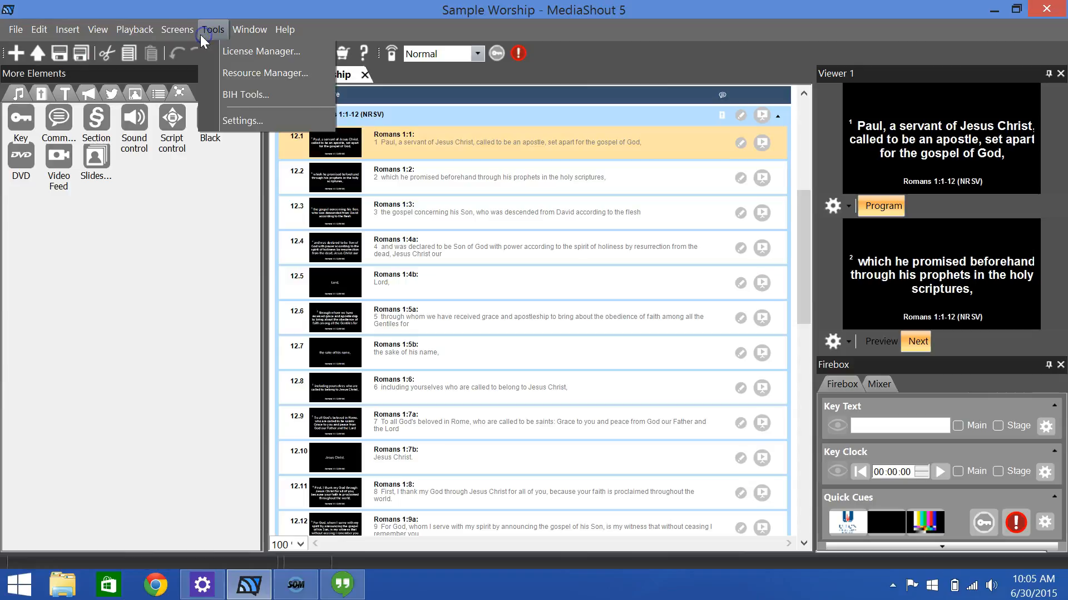
{"action": "mouse_move", "coordinate": [187, 35]}
{"action": "mouse_move", "coordinate": [100, 35]}
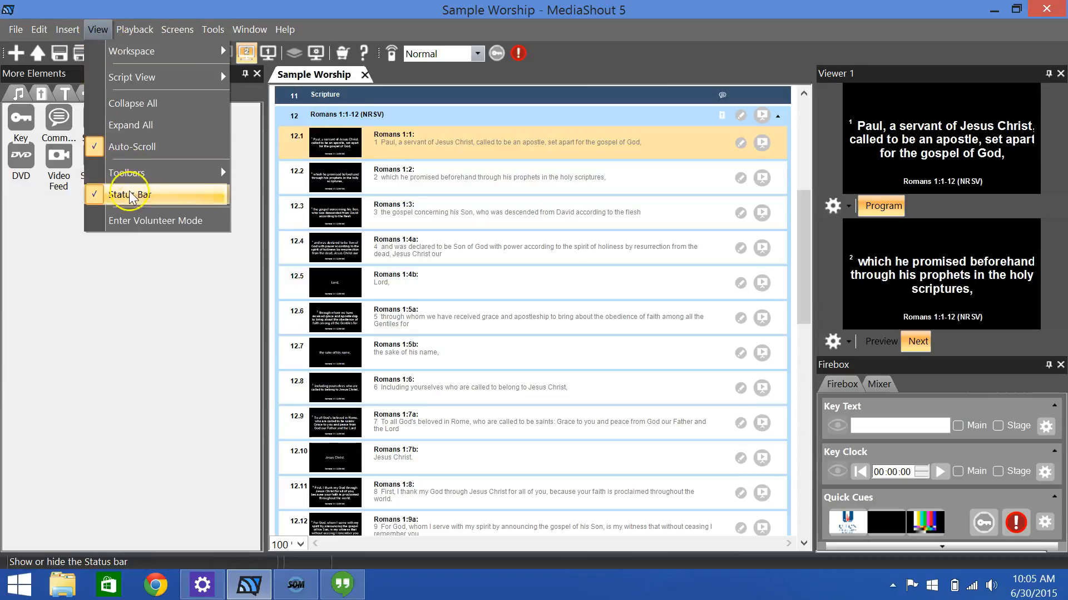
{"action": "left_click", "coordinate": [166, 224]}
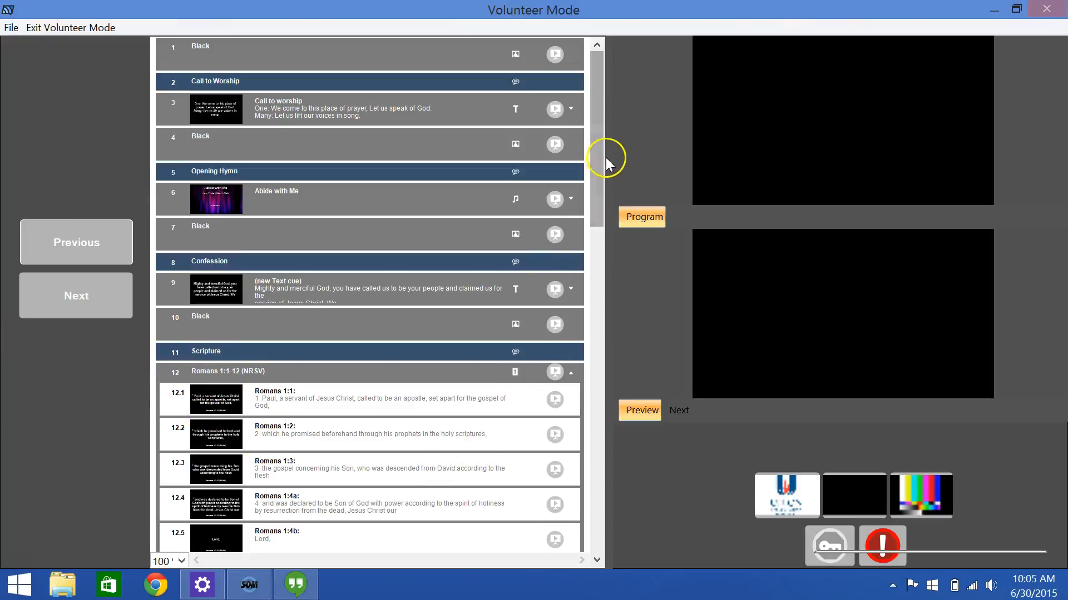
Set the preview viewer to show the Next cue, and play the logo and color bars quick cues, returning to the logo.
{"action": "left_click_drag", "start_coordinate": [599, 170], "coordinate": [590, 135]}
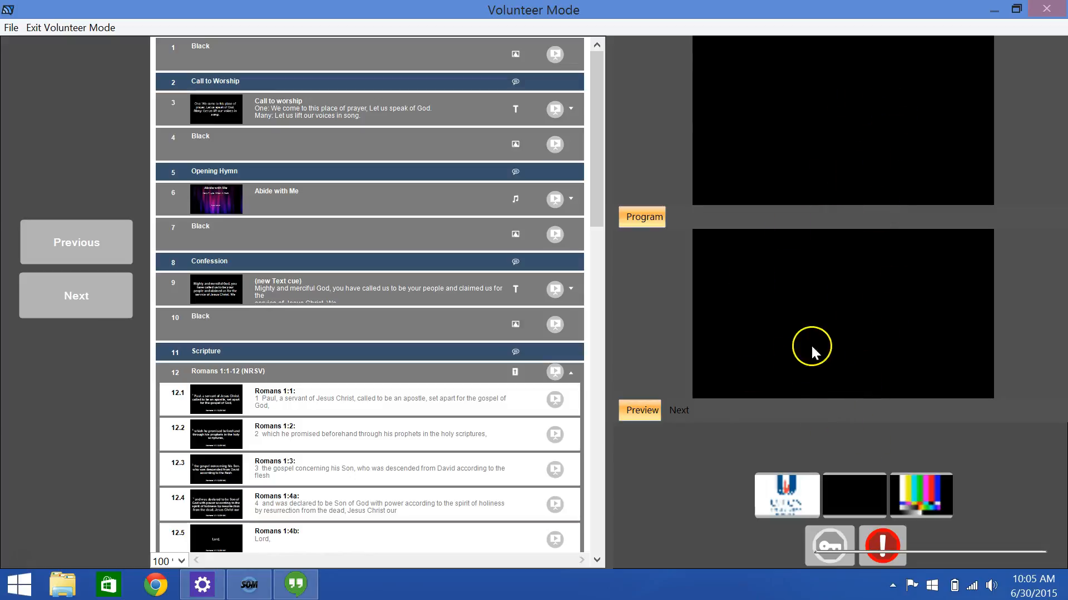
{"action": "left_click", "coordinate": [681, 410]}
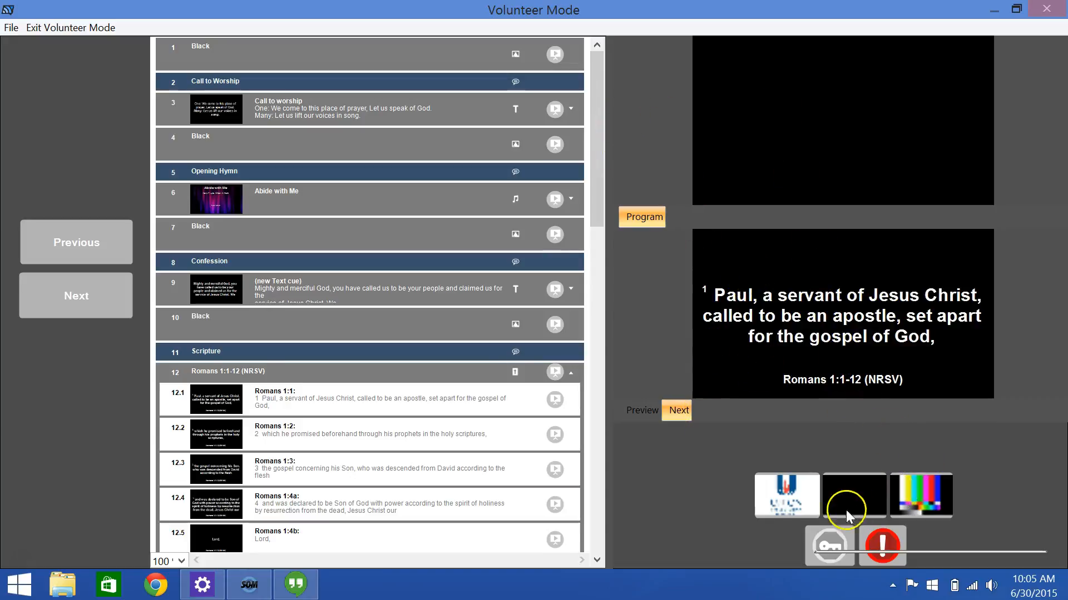
{"action": "left_click", "coordinate": [795, 496]}
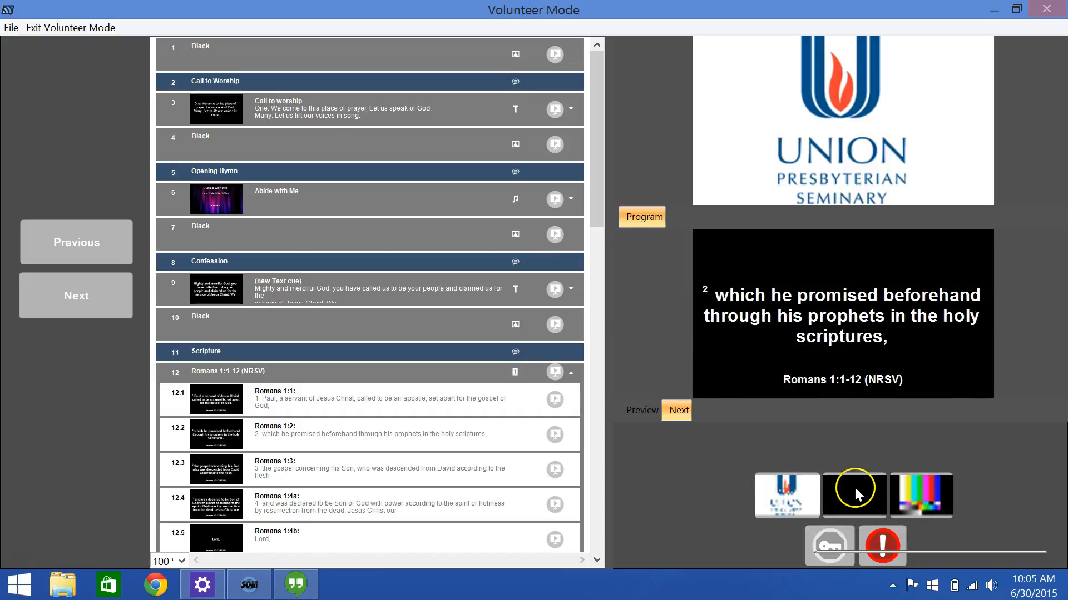
{"action": "left_click", "coordinate": [915, 489]}
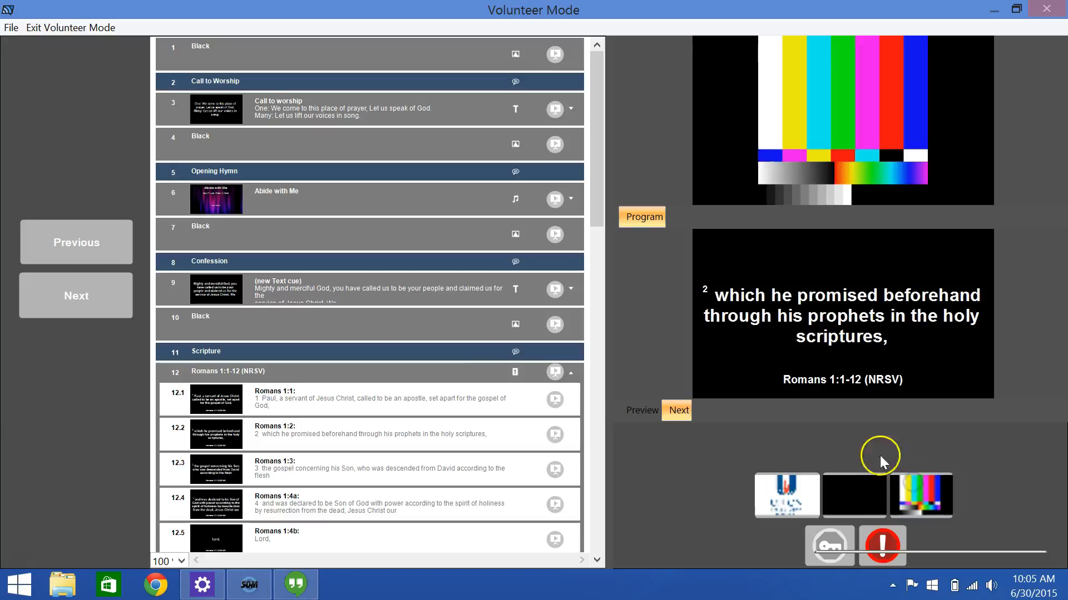
{"action": "left_click", "coordinate": [790, 488]}
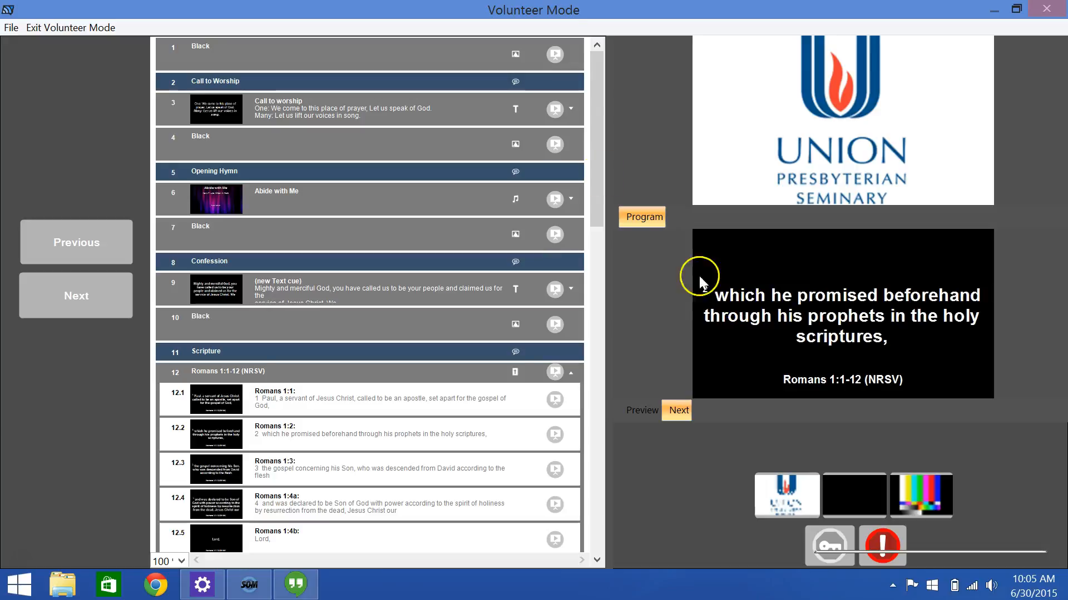
Play the first Black cue and advance through the Call to Worship pages and the following Black cue to the Abide with Me title.
{"action": "left_click", "coordinate": [596, 125]}
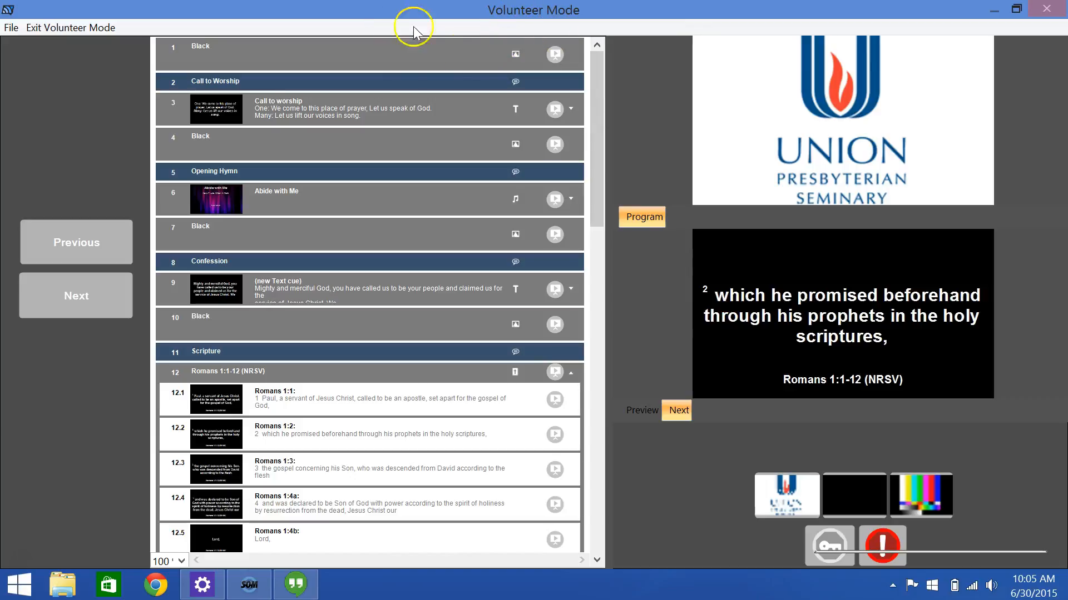
{"action": "left_click", "coordinate": [555, 54]}
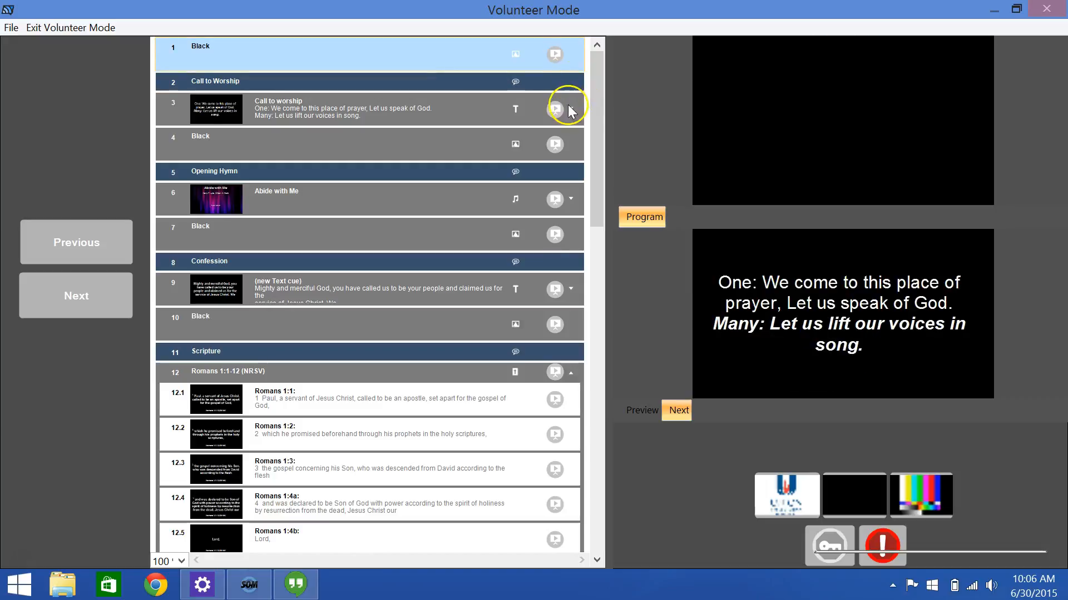
{"action": "key", "text": "space"}
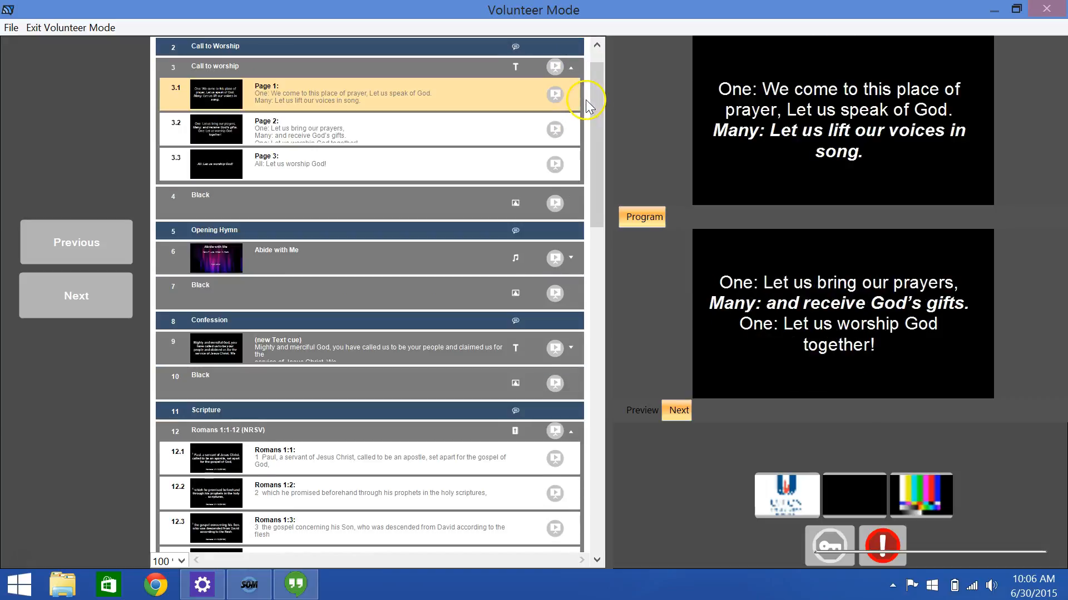
{"action": "key", "text": "space"}
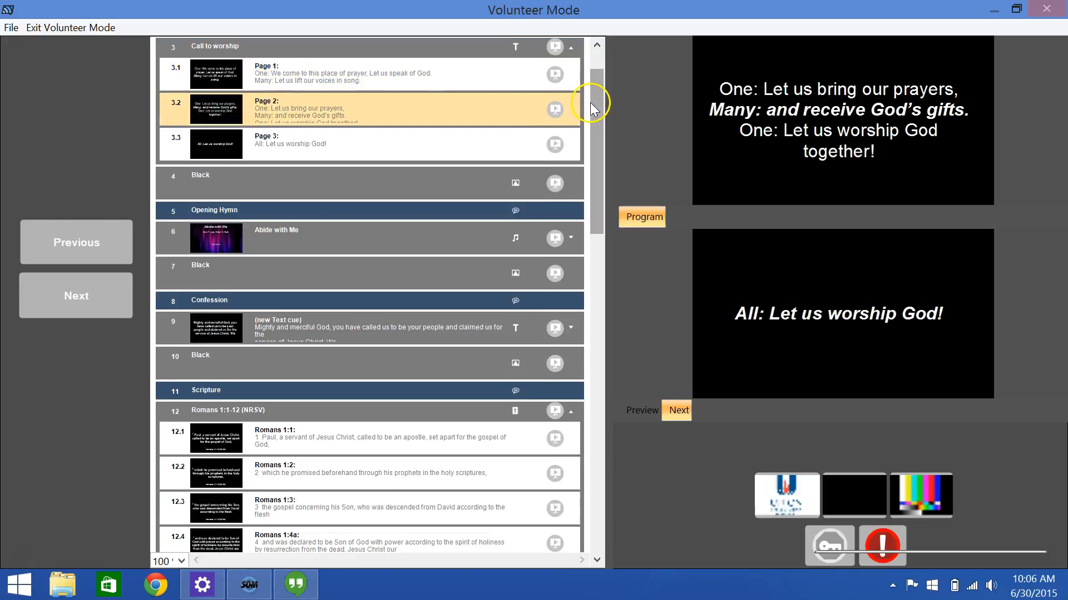
{"action": "key", "text": "space"}
{"action": "key", "text": "space"}
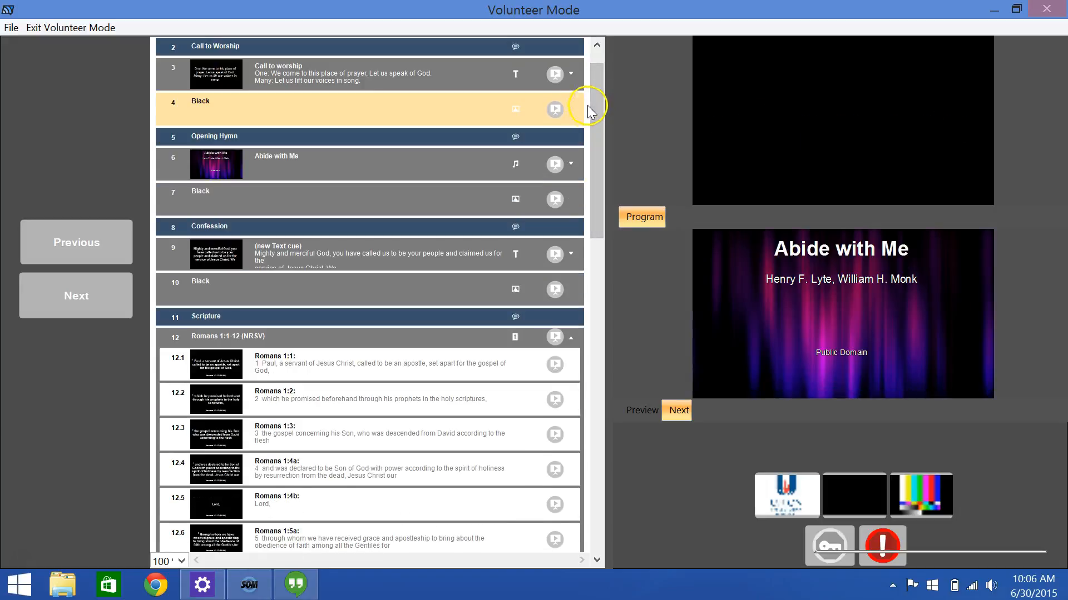
{"action": "key", "text": "space"}
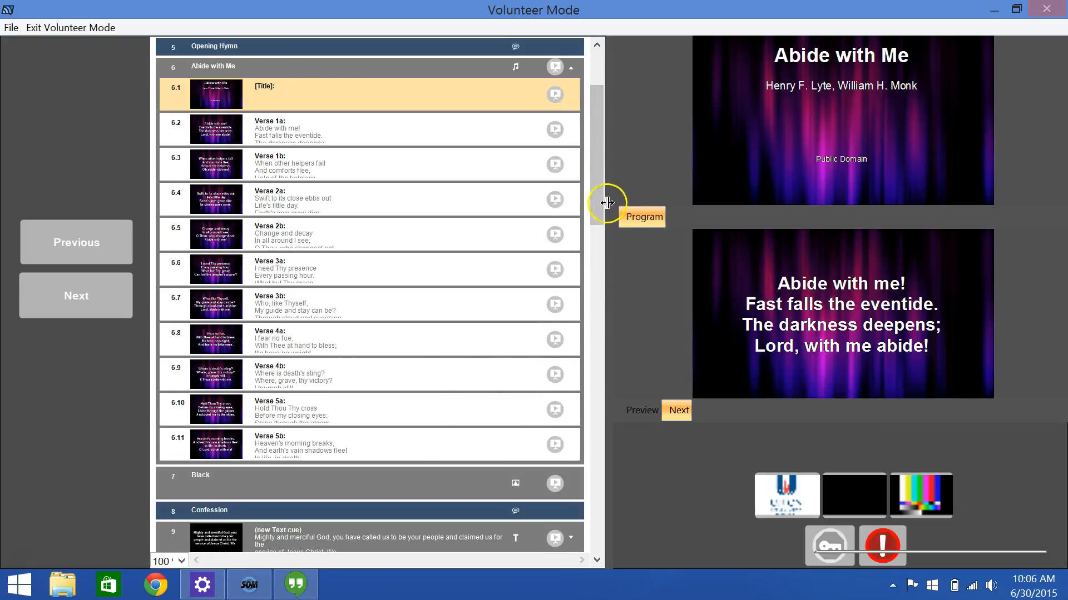
Jump to Verse 5a of Abide with Me, advance to the Black cue after the hymn, and step back to Verse 5a.
{"action": "left_click", "coordinate": [555, 234]}
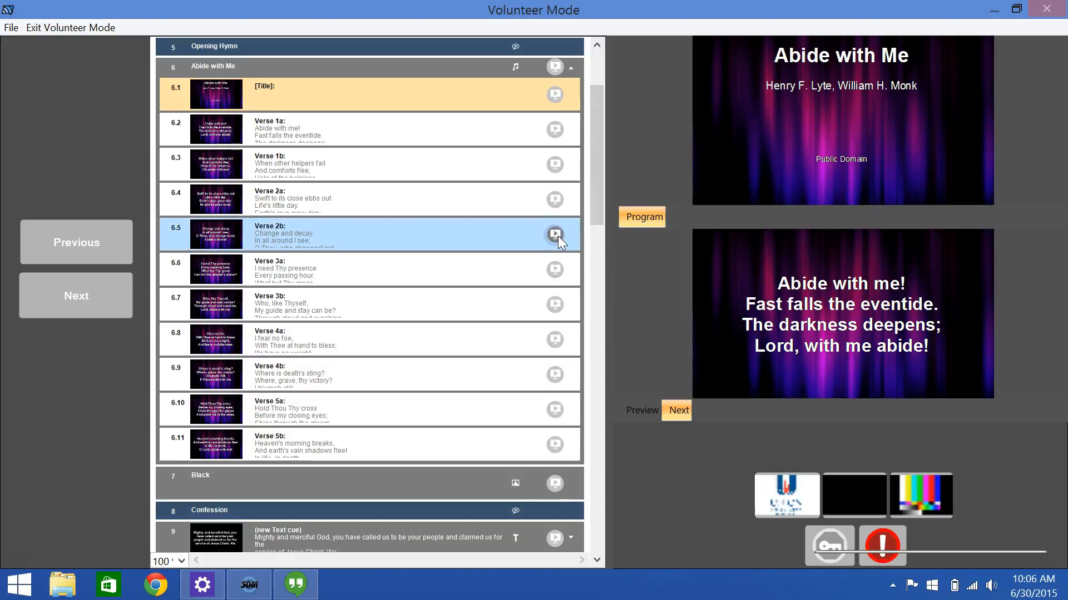
{"action": "left_click", "coordinate": [555, 300]}
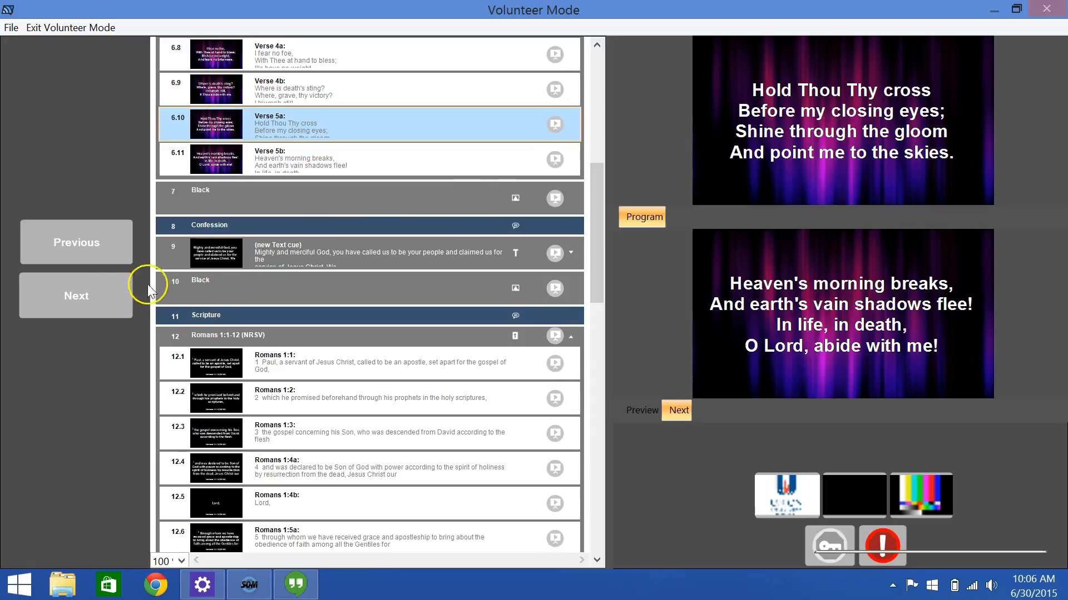
{"action": "left_click", "coordinate": [84, 295]}
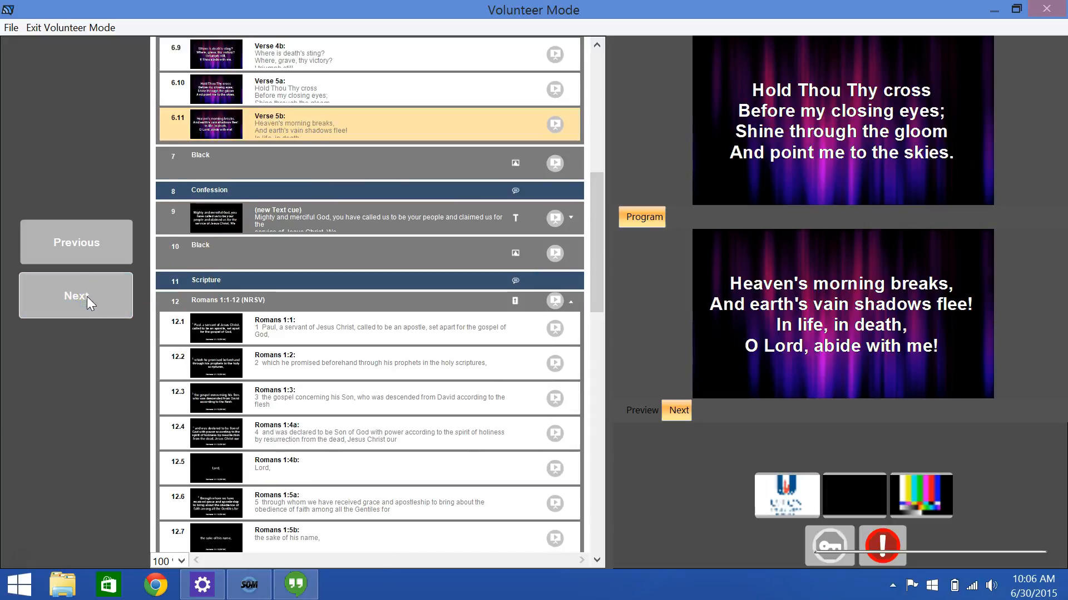
{"action": "left_click", "coordinate": [97, 304]}
{"action": "left_click", "coordinate": [106, 248]}
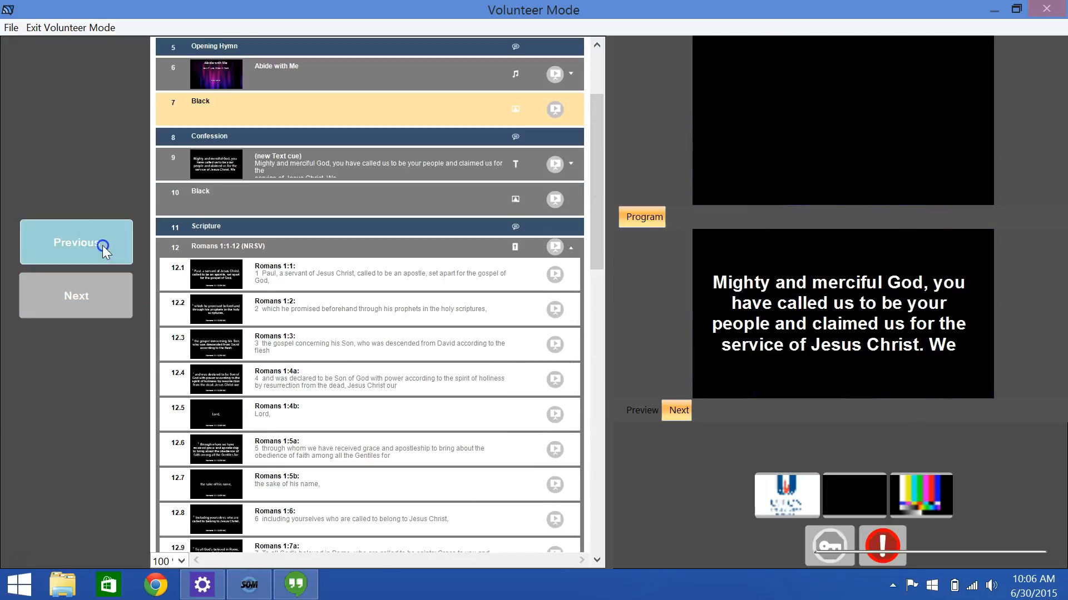
{"action": "left_click", "coordinate": [112, 246]}
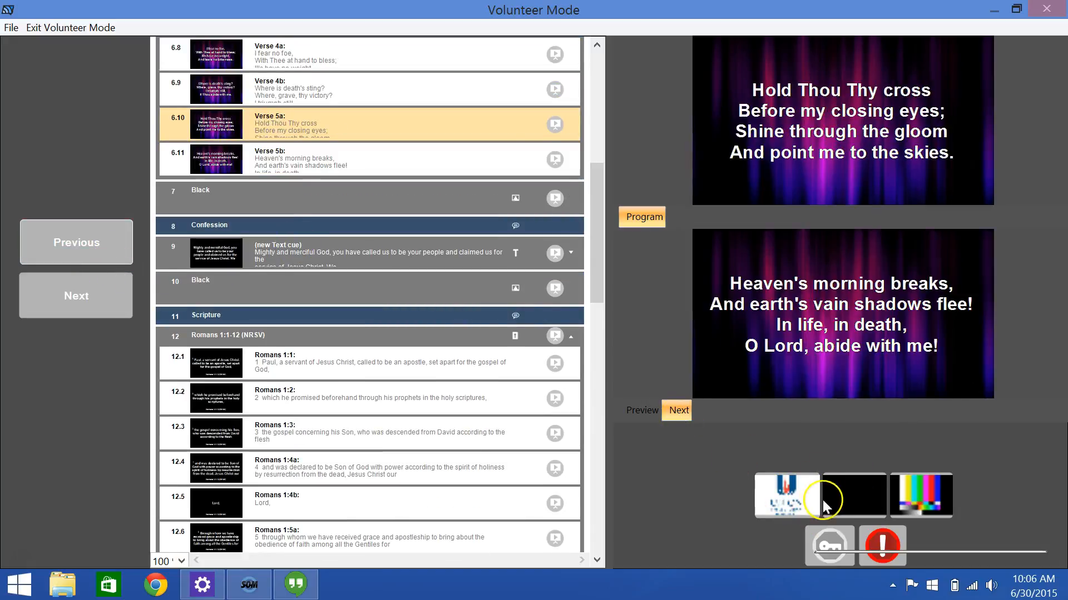
Play the black quick cue, followed by the Union Presbyterian Seminary logo quick cue.
{"action": "left_click", "coordinate": [862, 492]}
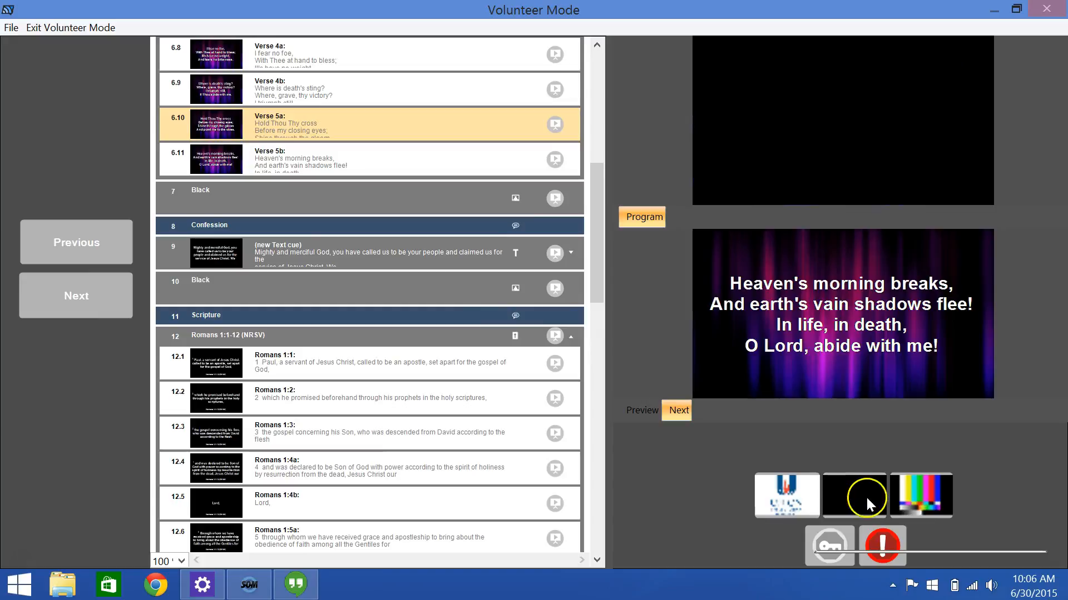
{"action": "left_click", "coordinate": [805, 499]}
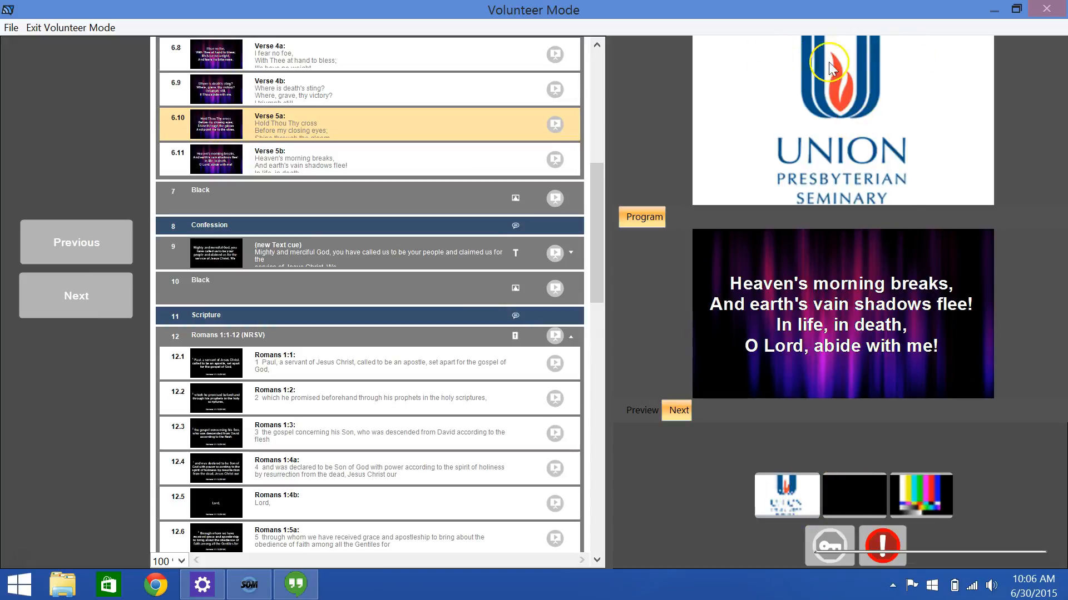
Exit Volunteer Mode and select the Romans 1:4a page in the Sample Worship script.
{"action": "left_click_drag", "start_coordinate": [595, 230], "coordinate": [583, 367]}
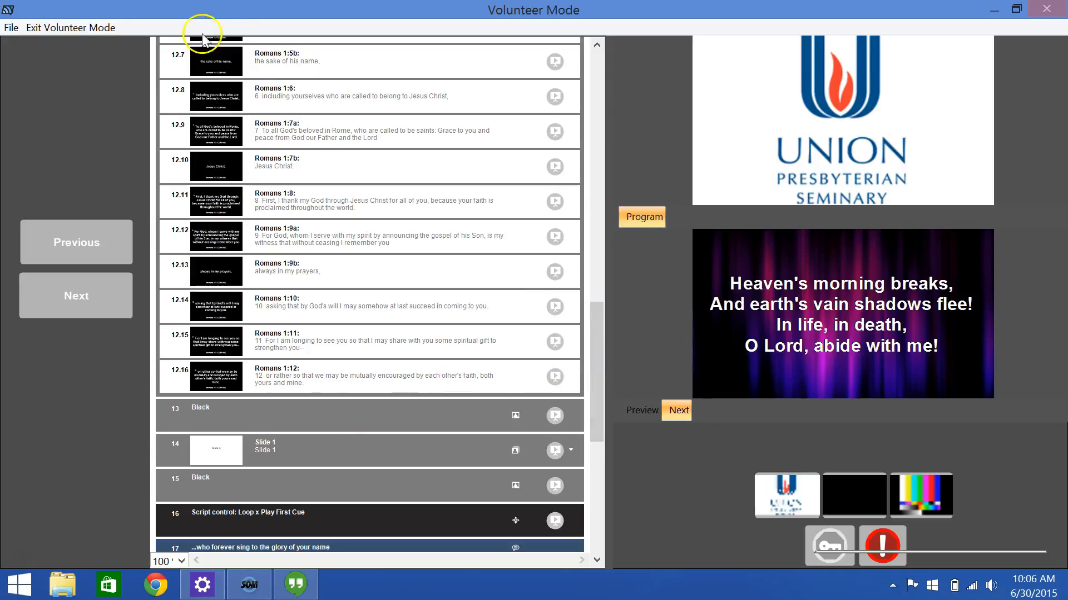
{"action": "left_click", "coordinate": [56, 31]}
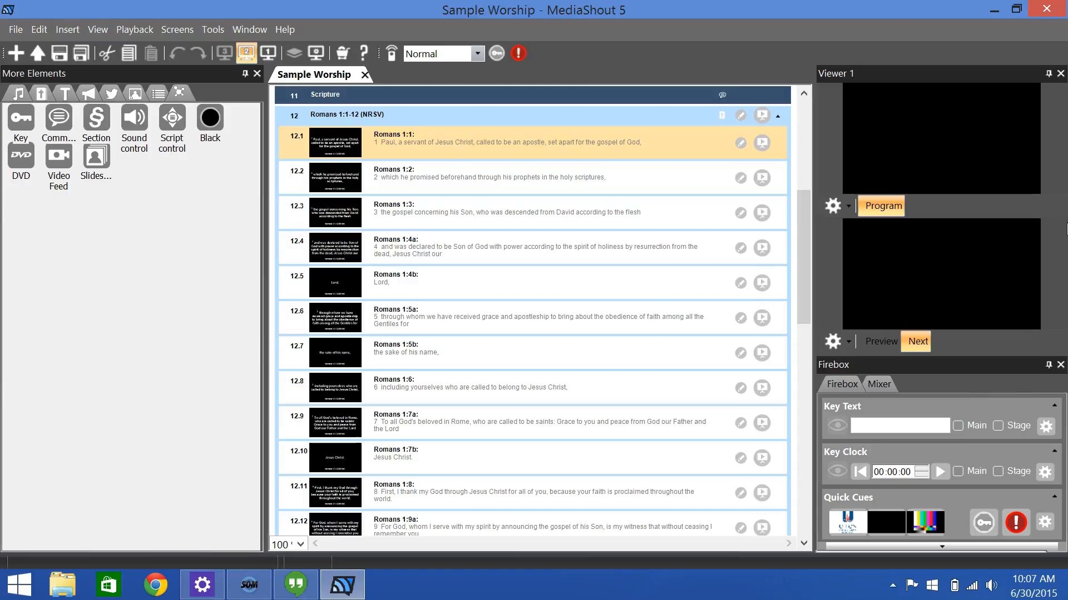
{"action": "left_click", "coordinate": [784, 243]}
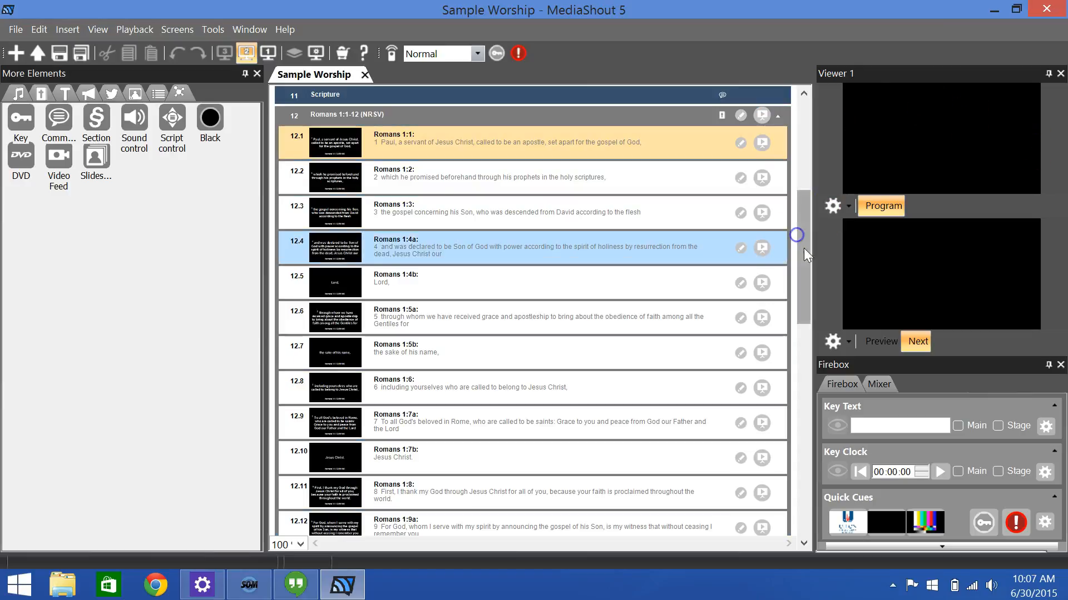